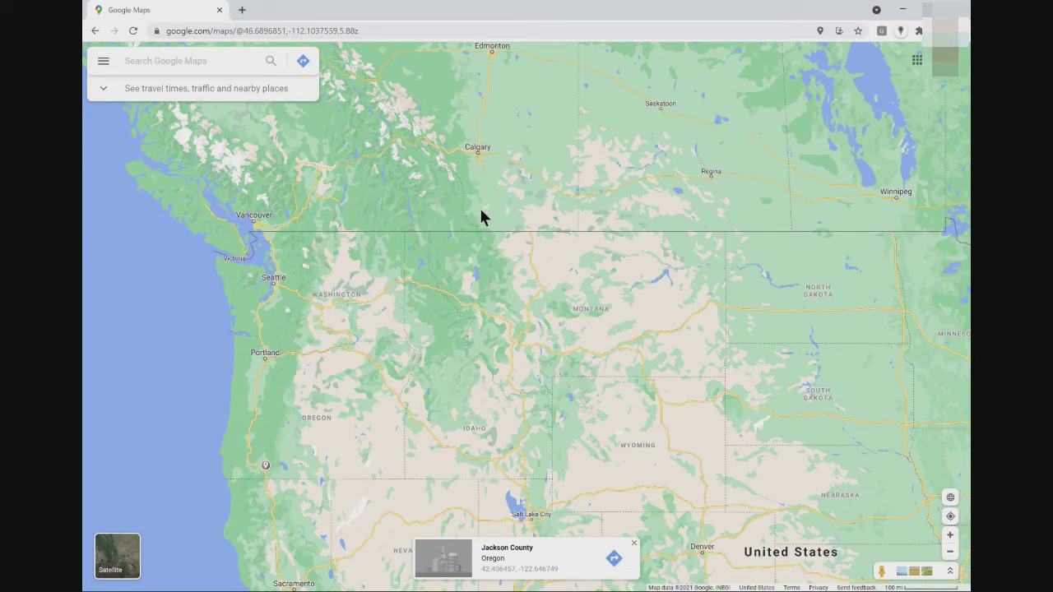
- Zoom the map into south-central Montana, into the mountains east of Wilsall, and examine Twin Lakes at the head of Big Timber Creek
{"action": "scroll", "coordinate": [482, 231], "scroll_direction": "up", "scroll_amount": 2}
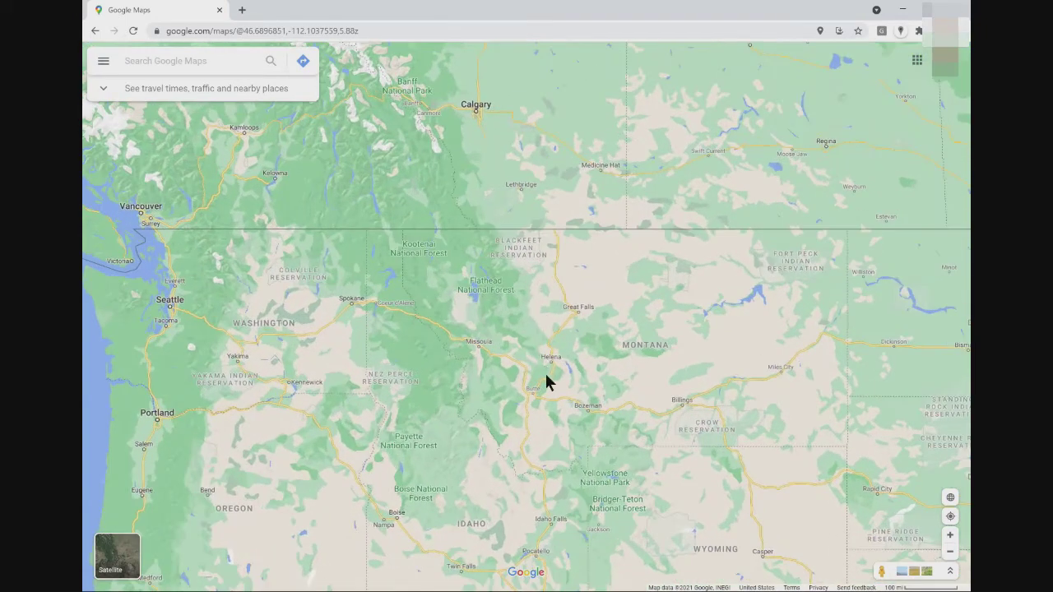
{"action": "scroll", "coordinate": [602, 425], "scroll_direction": "up", "scroll_amount": 5}
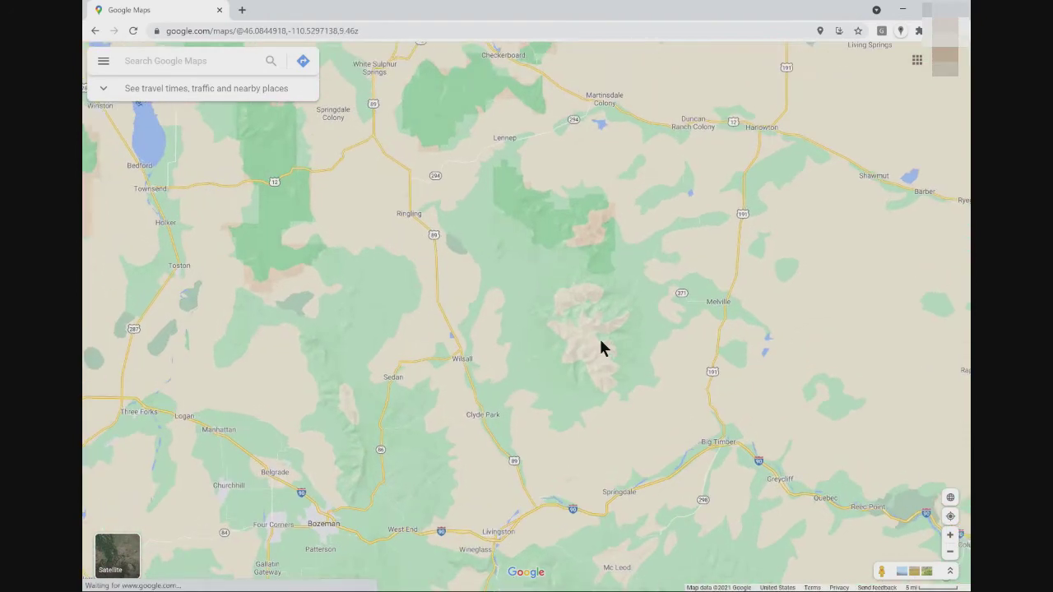
{"action": "scroll", "coordinate": [596, 348], "scroll_direction": "up", "scroll_amount": 1}
{"action": "scroll", "coordinate": [597, 348], "scroll_direction": "up", "scroll_amount": 3}
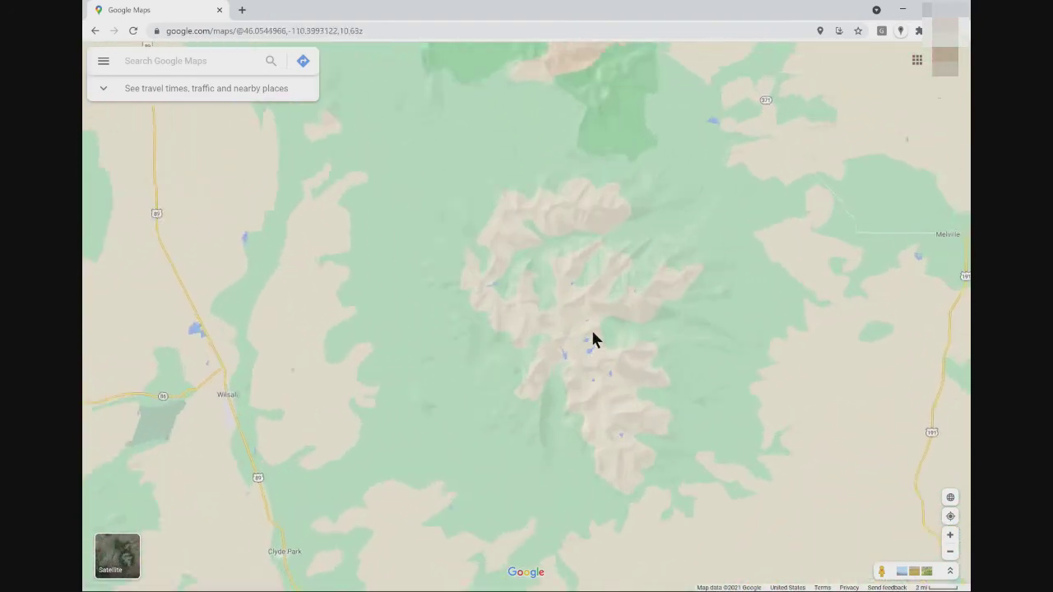
{"action": "scroll", "coordinate": [613, 312], "scroll_direction": "up", "scroll_amount": 7}
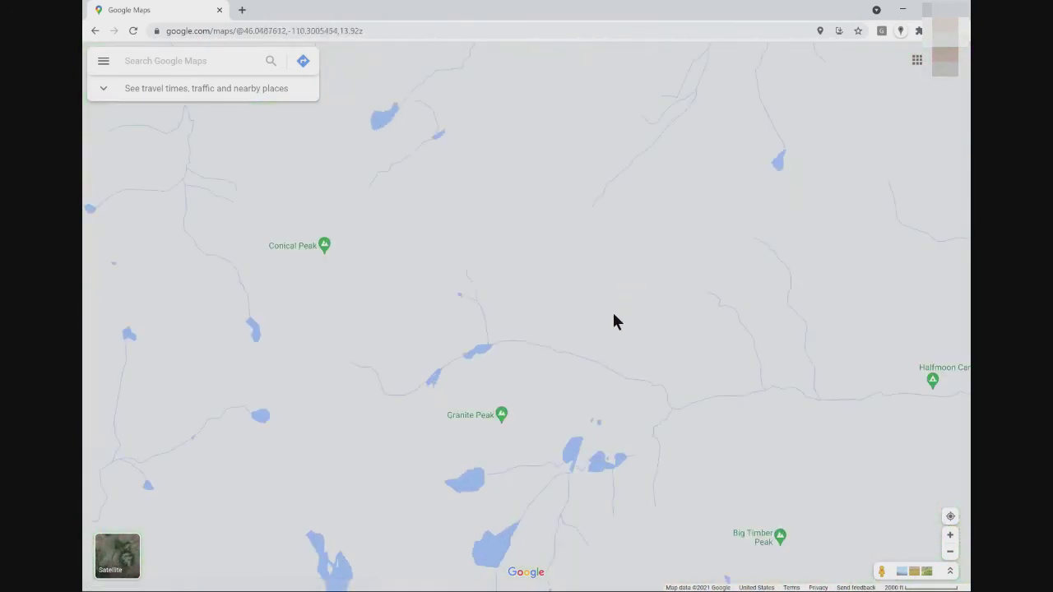
{"action": "left_click_drag", "start_coordinate": [737, 377], "coordinate": [585, 333]}
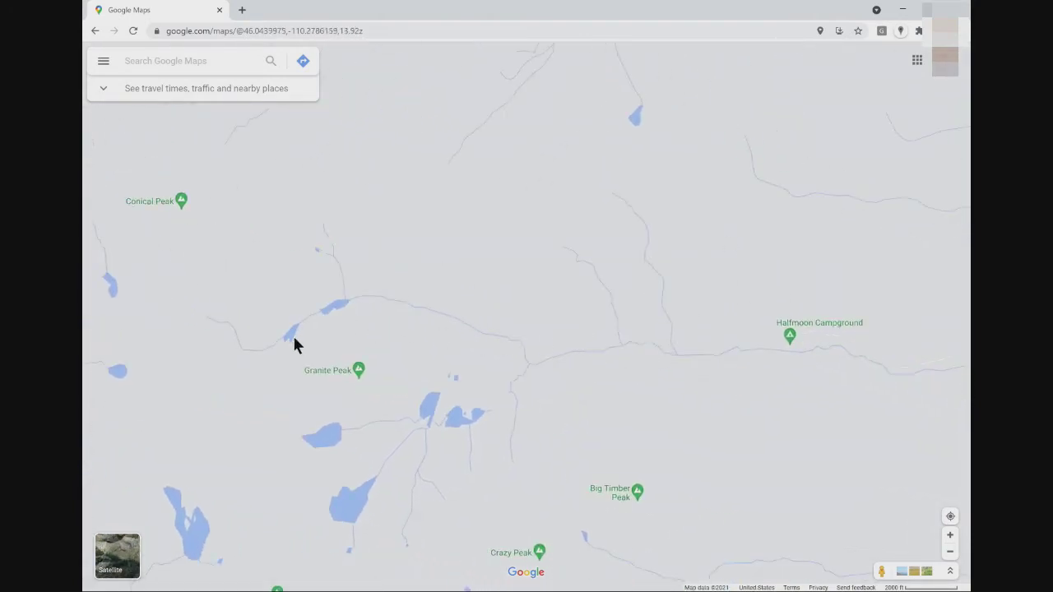
{"action": "scroll", "coordinate": [344, 316], "scroll_direction": "up", "scroll_amount": 4}
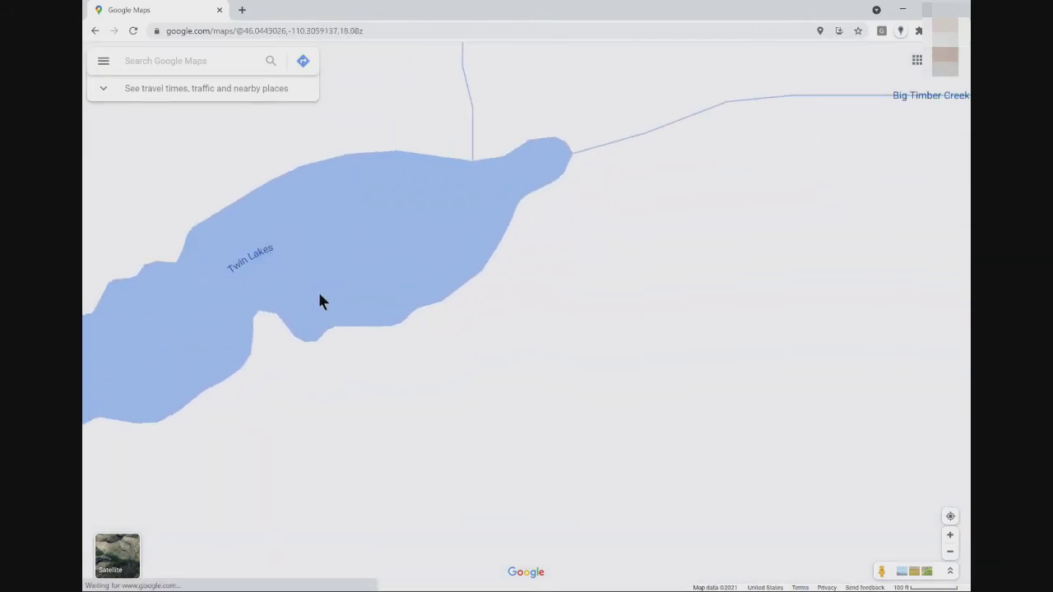
- Follow Big Timber Creek eastward from Twin Lakes toward Halfmoon Campground and check whether a trail is drawn along it
{"action": "scroll", "coordinate": [502, 294], "scroll_direction": "down", "scroll_amount": 3}
{"action": "left_click_drag", "start_coordinate": [733, 315], "coordinate": [469, 273]}
{"action": "left_click_drag", "start_coordinate": [745, 320], "coordinate": [598, 329]}
{"action": "scroll", "coordinate": [598, 329], "scroll_direction": "down", "scroll_amount": 2}
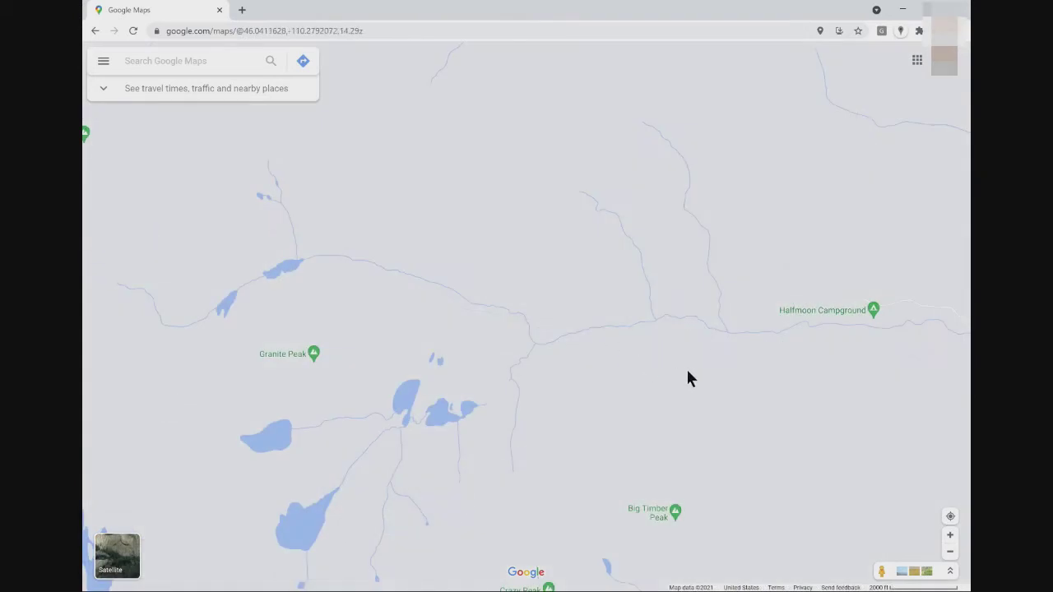
{"action": "scroll", "coordinate": [658, 362], "scroll_direction": "down", "scroll_amount": 2}
{"action": "scroll", "coordinate": [699, 364], "scroll_direction": "up", "scroll_amount": 3}
{"action": "scroll", "coordinate": [699, 365], "scroll_direction": "down", "scroll_amount": 1}
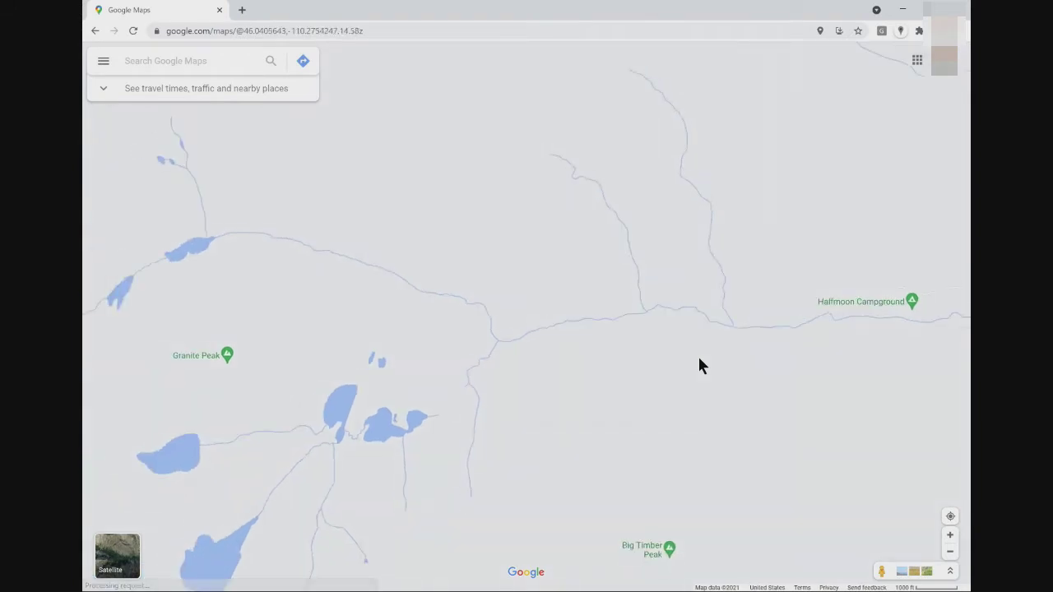
{"action": "left_click", "coordinate": [949, 536]}
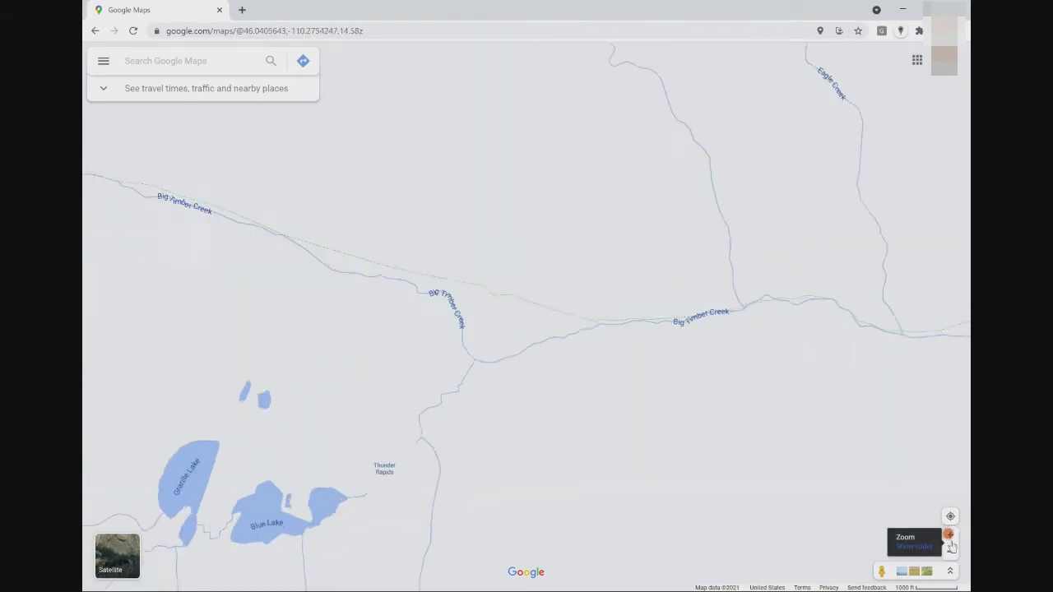
{"action": "left_click", "coordinate": [949, 551]}
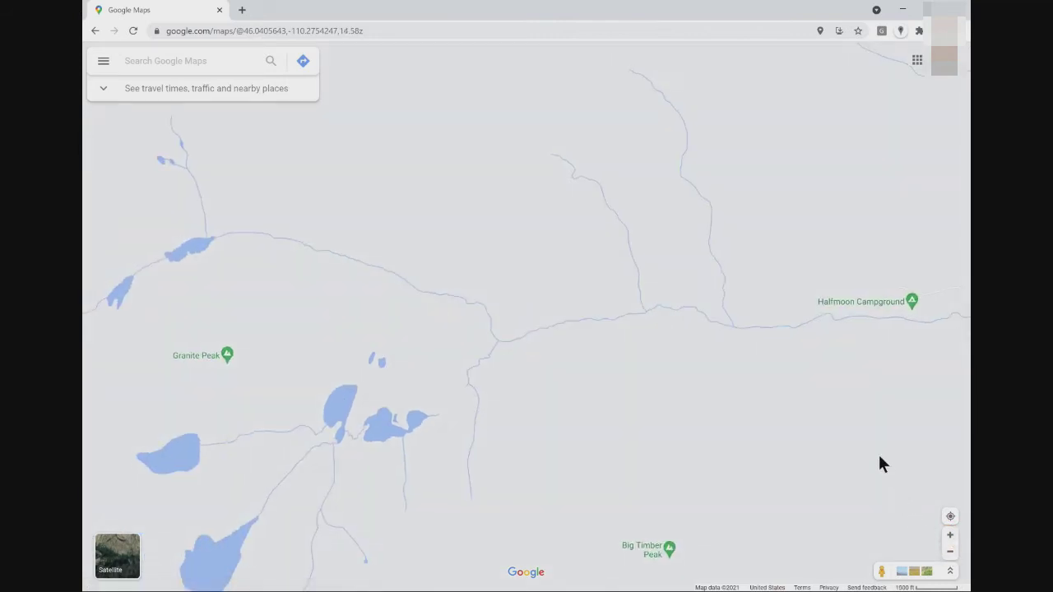
- Zoom in near Halfmoon Campground and examine where the dashed trail meets Big Timber Canyon Rd at the US Forest Service Trail #119 Trailhead
{"action": "left_click_drag", "start_coordinate": [864, 422], "coordinate": [662, 271]}
{"action": "scroll", "coordinate": [662, 272], "scroll_direction": "up", "scroll_amount": 1}
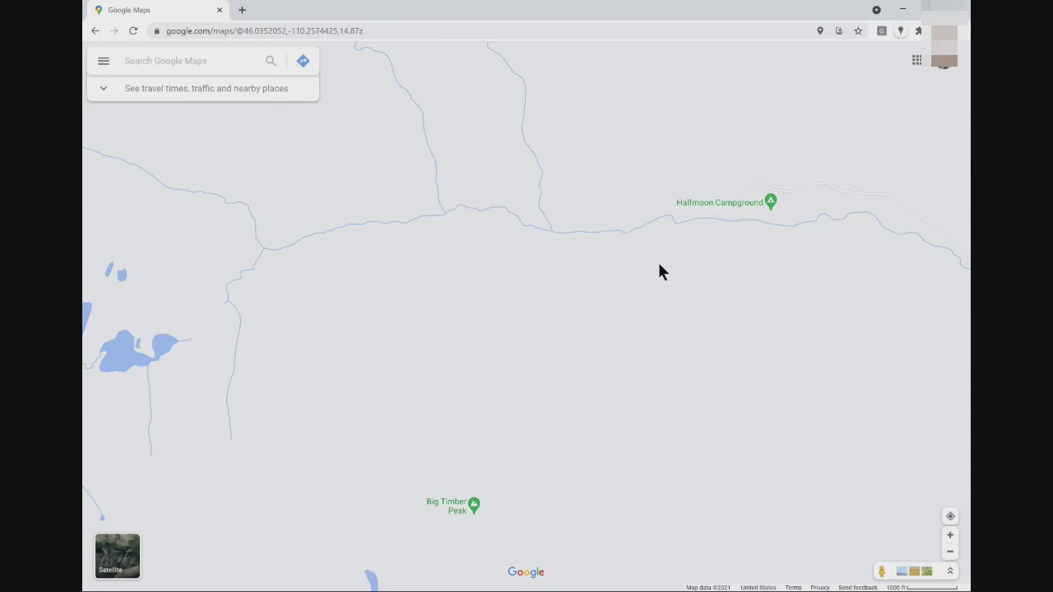
{"action": "left_click_drag", "start_coordinate": [659, 267], "coordinate": [655, 302]}
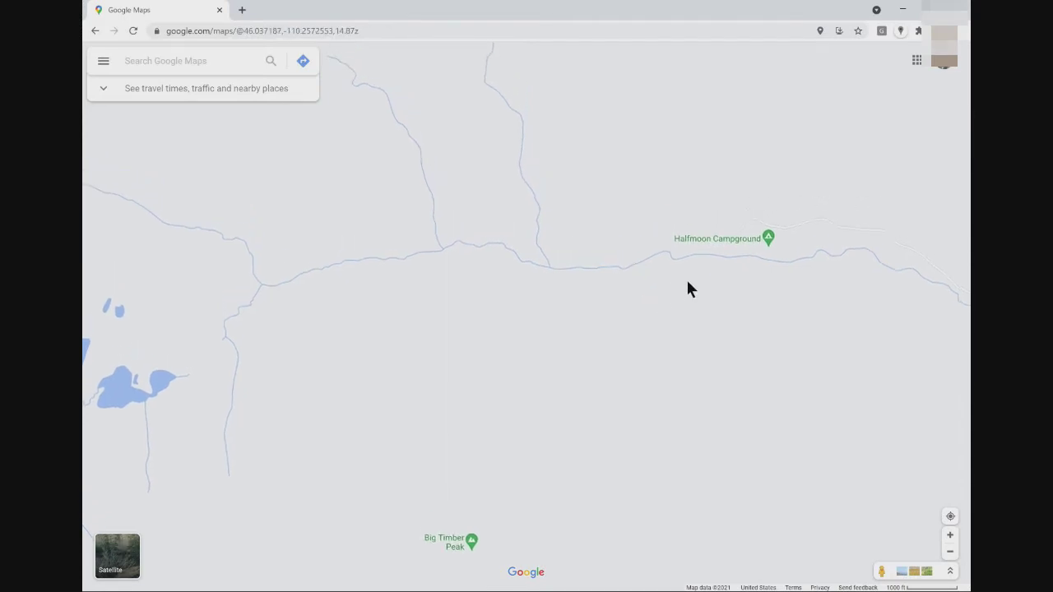
{"action": "scroll", "coordinate": [697, 264], "scroll_direction": "up", "scroll_amount": 3}
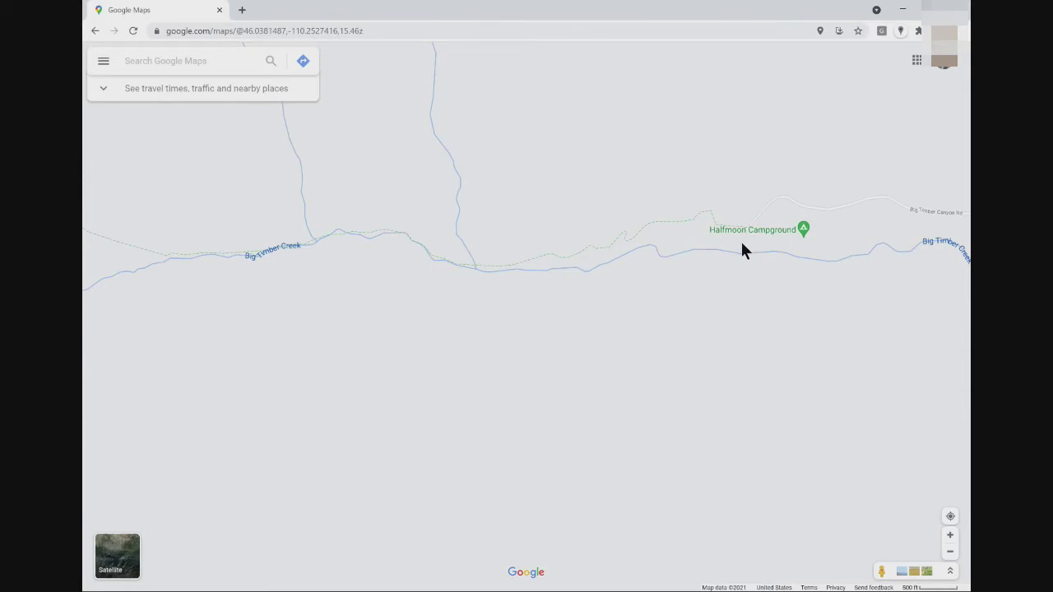
{"action": "scroll", "coordinate": [739, 251], "scroll_direction": "up", "scroll_amount": 1}
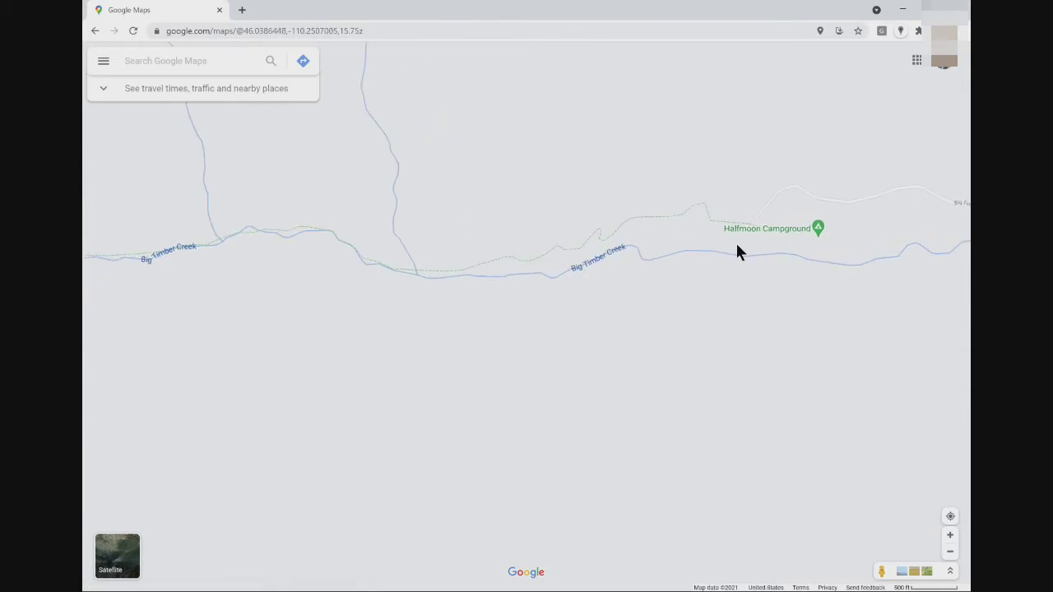
{"action": "scroll", "coordinate": [737, 247], "scroll_direction": "down", "scroll_amount": 2}
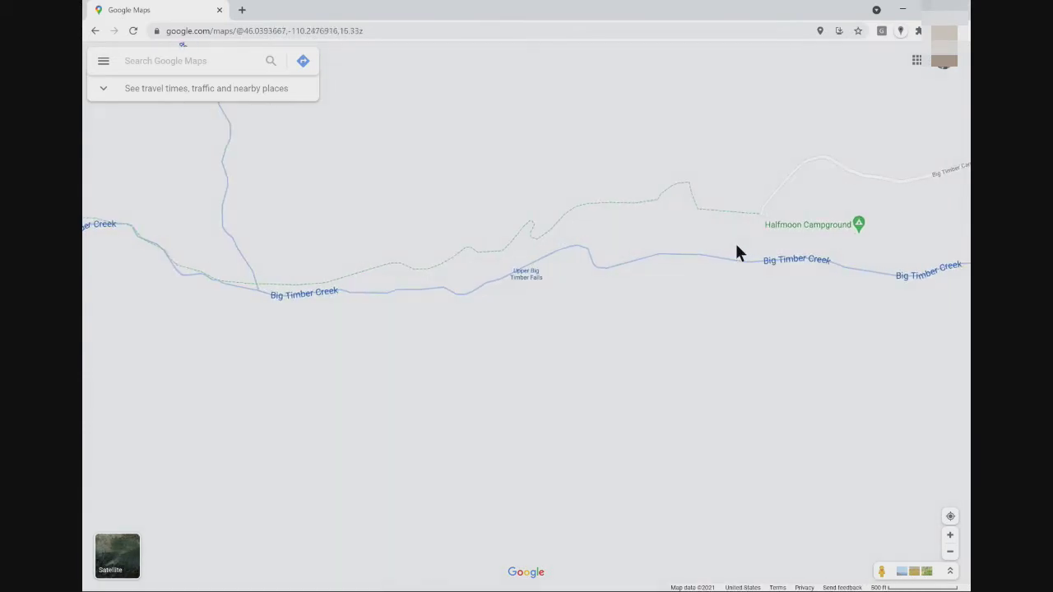
{"action": "scroll", "coordinate": [737, 247], "scroll_direction": "up", "scroll_amount": 5}
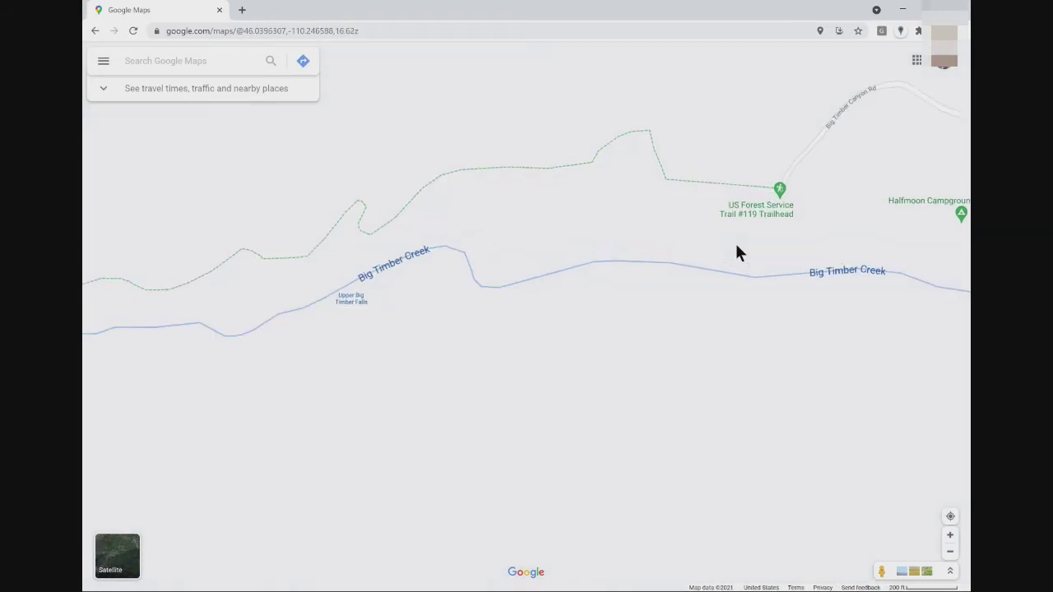
{"action": "scroll", "coordinate": [738, 246], "scroll_direction": "up", "scroll_amount": 2}
{"action": "left_click_drag", "start_coordinate": [738, 245], "coordinate": [731, 278]}
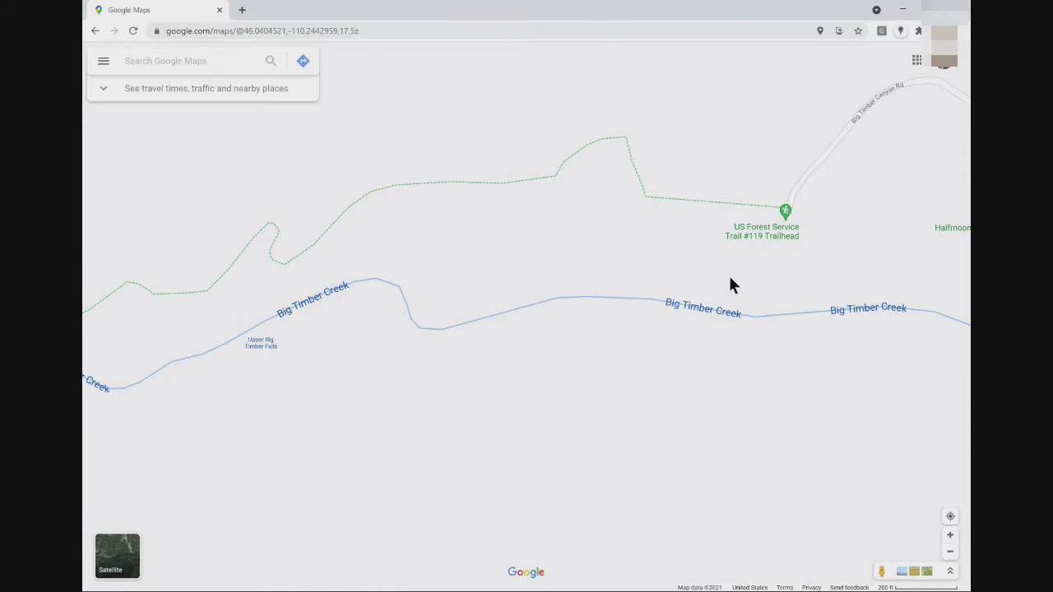
{"action": "left_click_drag", "start_coordinate": [730, 278], "coordinate": [722, 291]}
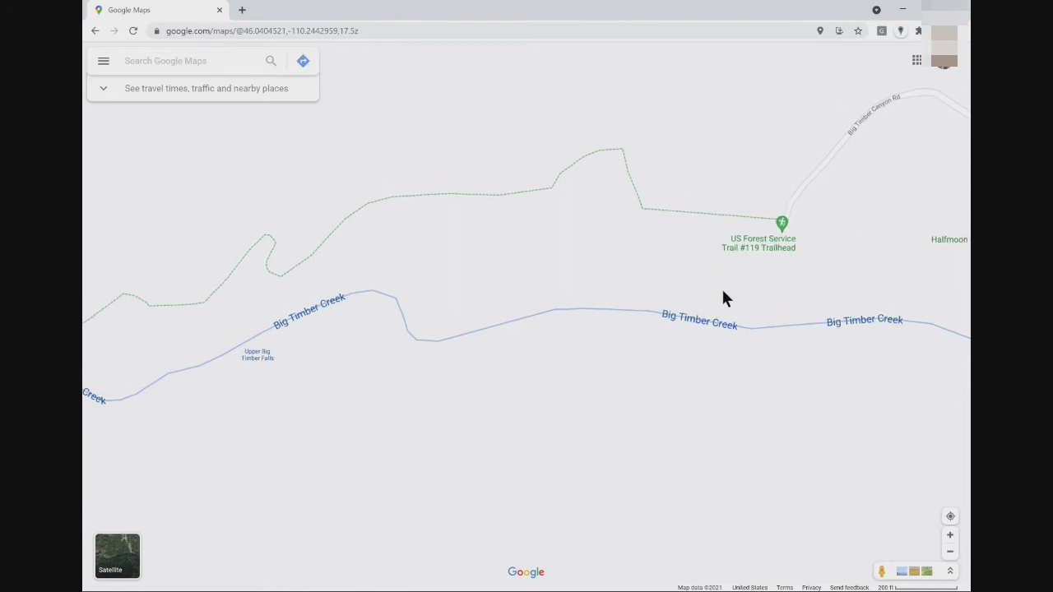
{"action": "double_click", "coordinate": [722, 288]}
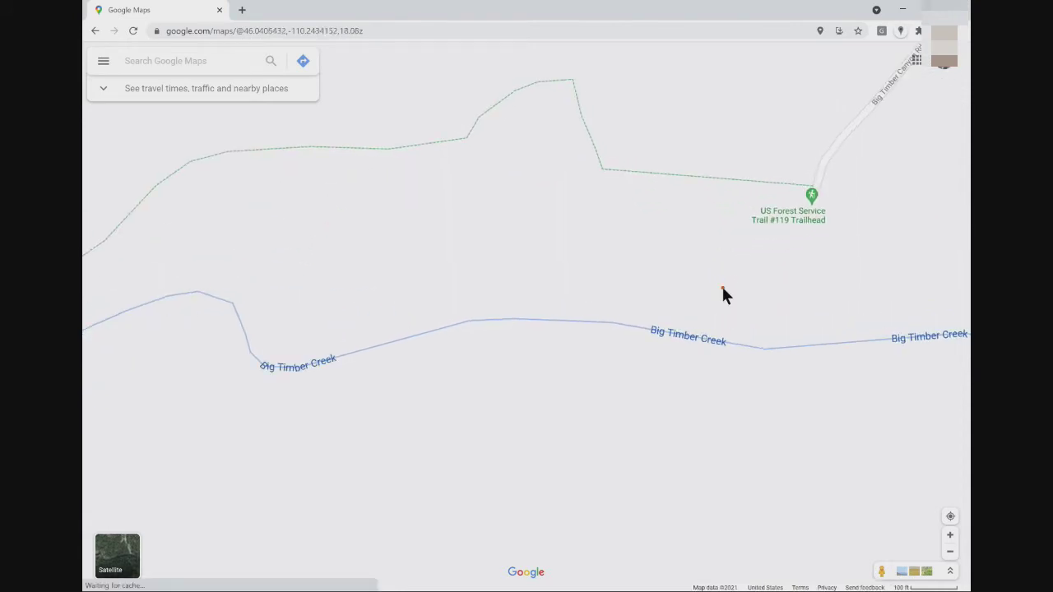
{"action": "left_click_drag", "start_coordinate": [671, 323], "coordinate": [663, 321]}
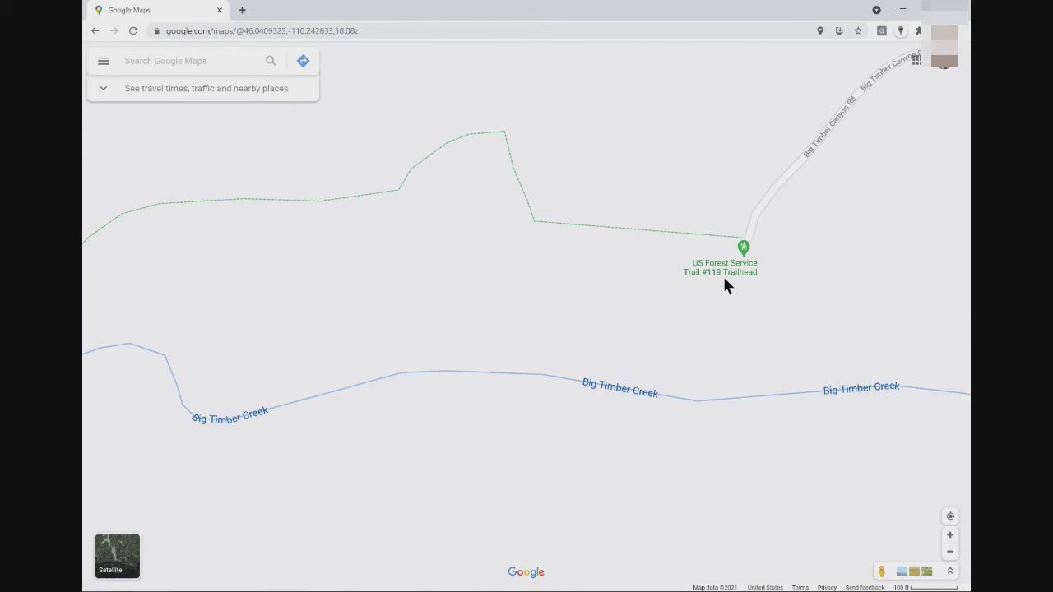
{"action": "left_click_drag", "start_coordinate": [724, 281], "coordinate": [661, 329]}
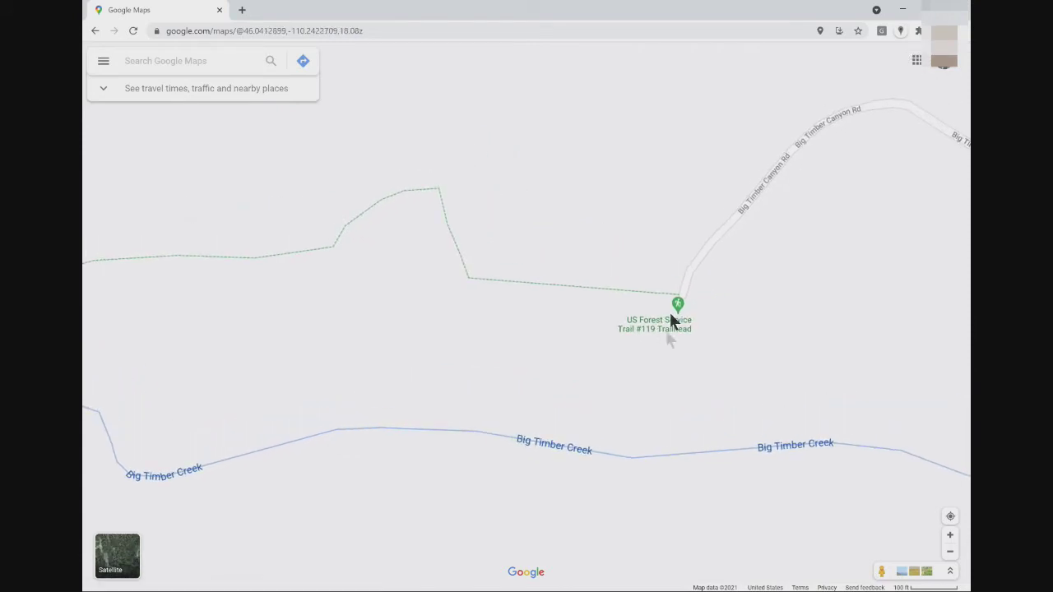
- Switch the map around the Trail #119 Trailhead to Satellite imagery
{"action": "left_click", "coordinate": [118, 556]}
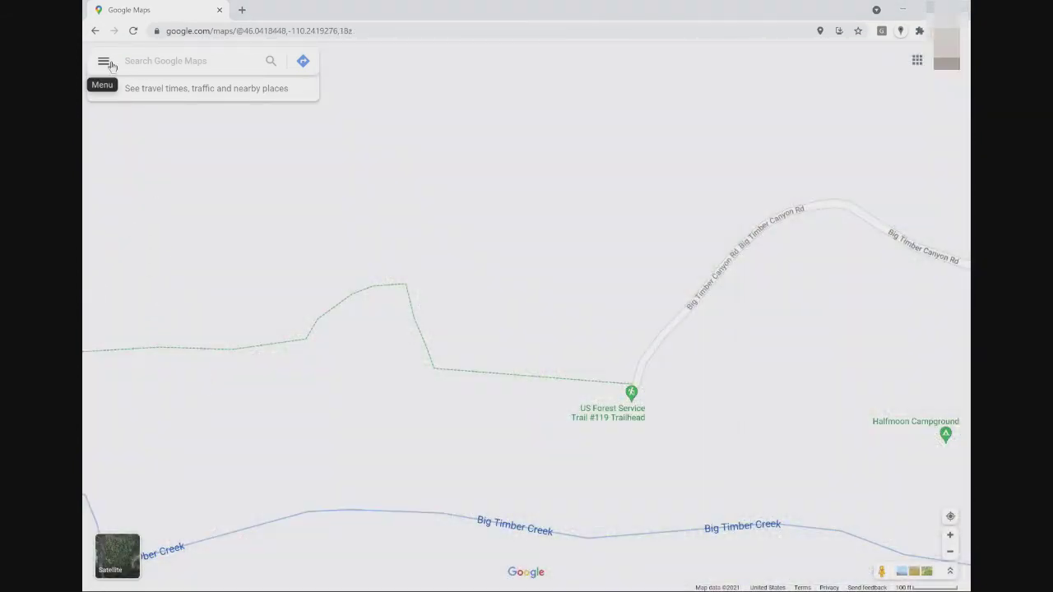
{"action": "left_click", "coordinate": [103, 61]}
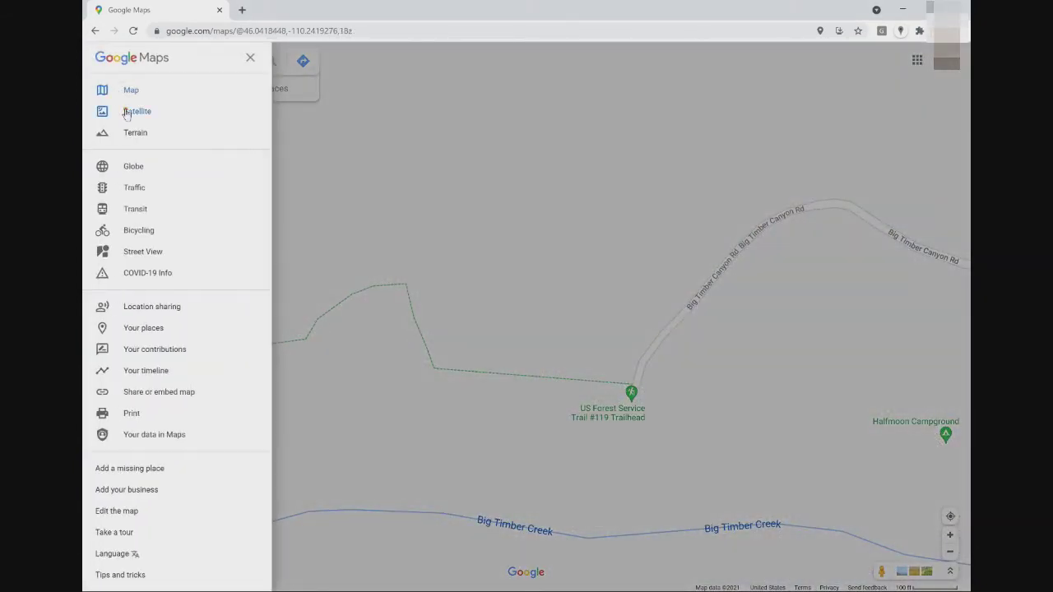
{"action": "left_click", "coordinate": [126, 115]}
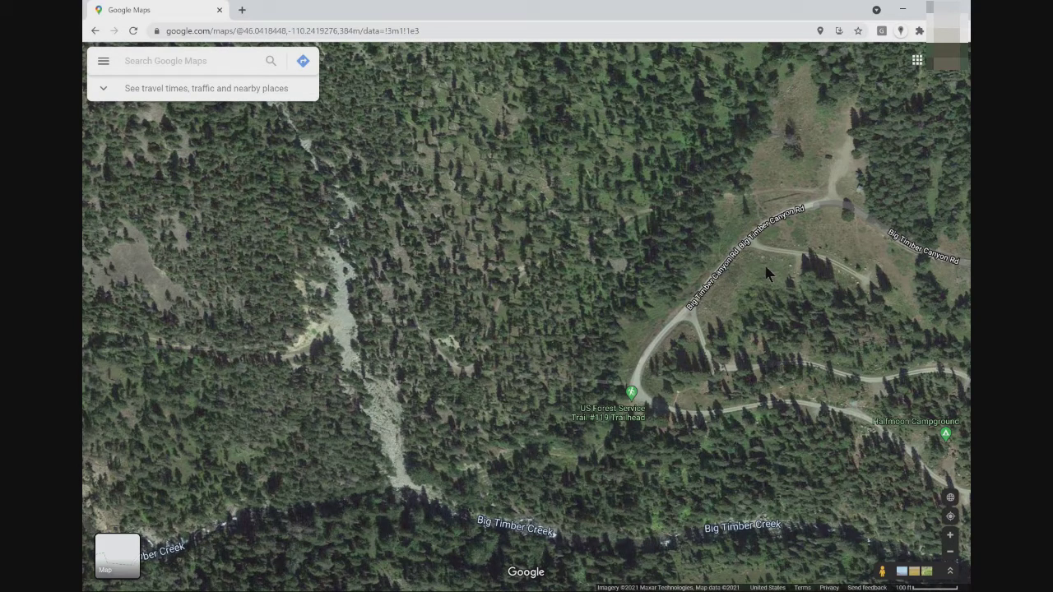
- Start a distance measurement in the forest west of Big Timber Canyon Rd and remove its initial point
{"action": "left_click_drag", "start_coordinate": [806, 292], "coordinate": [772, 282]}
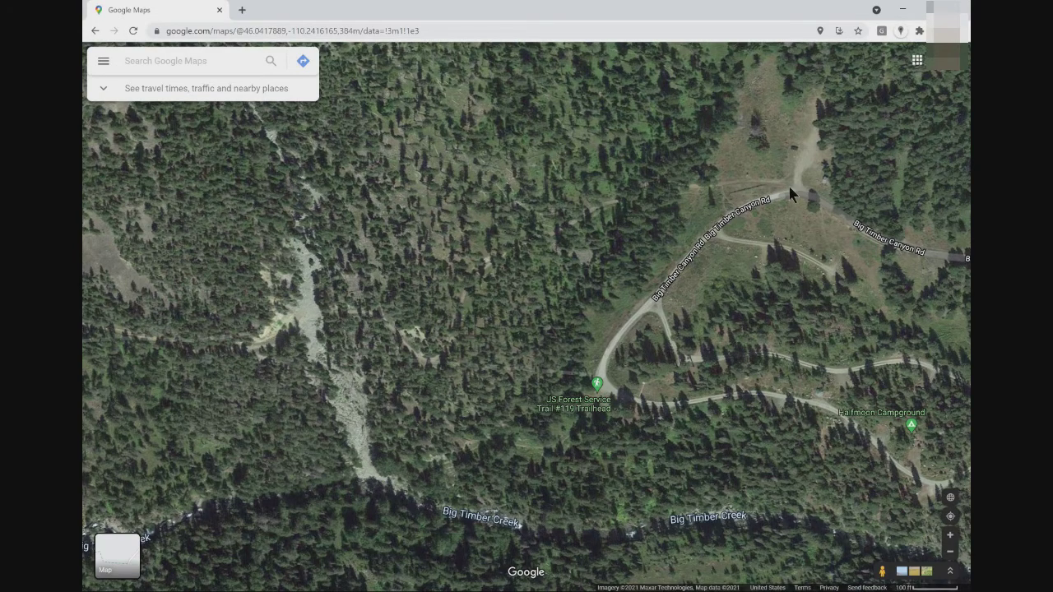
{"action": "scroll", "coordinate": [788, 189], "scroll_direction": "up", "scroll_amount": 2}
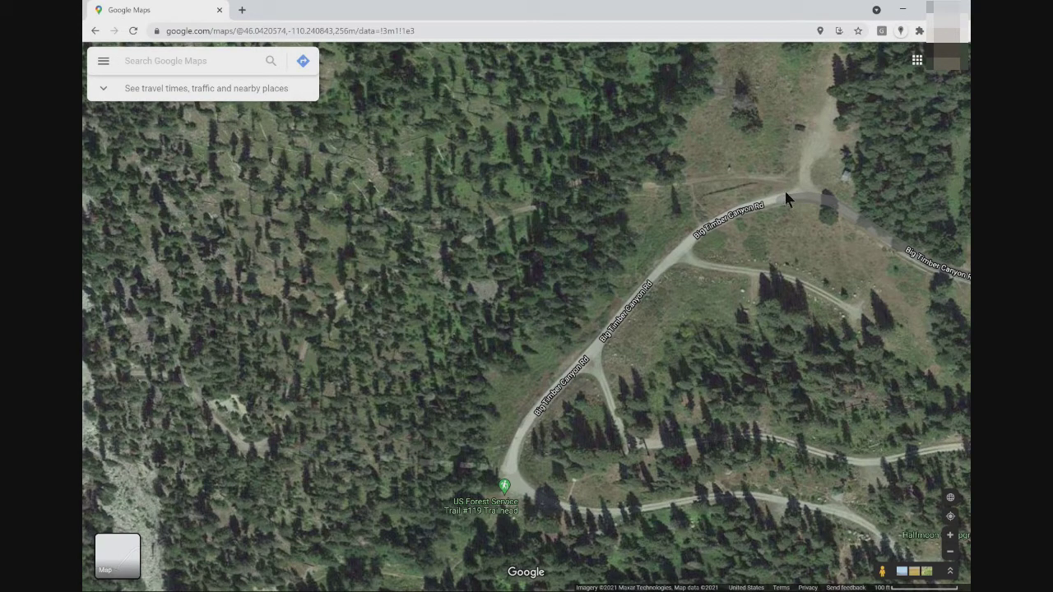
{"action": "scroll", "coordinate": [783, 188], "scroll_direction": "down", "scroll_amount": 1}
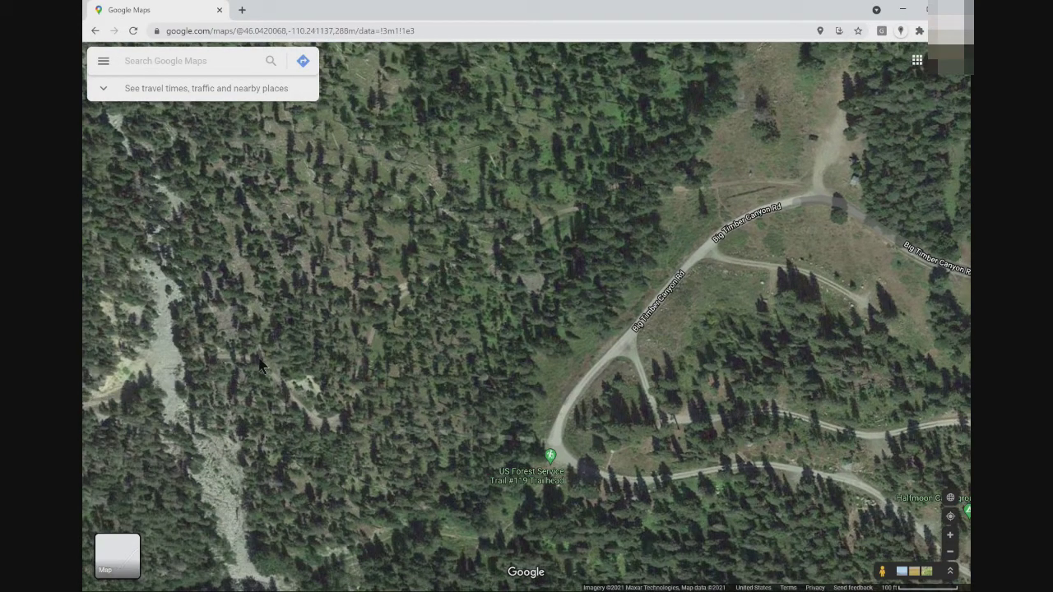
{"action": "right_click", "coordinate": [260, 359]}
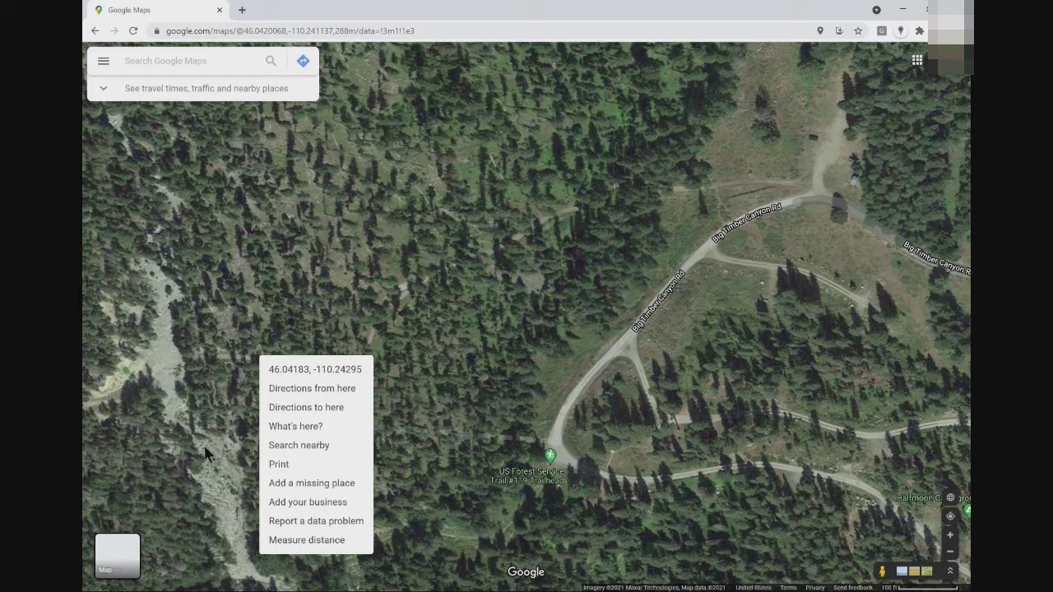
{"action": "left_click", "coordinate": [327, 540]}
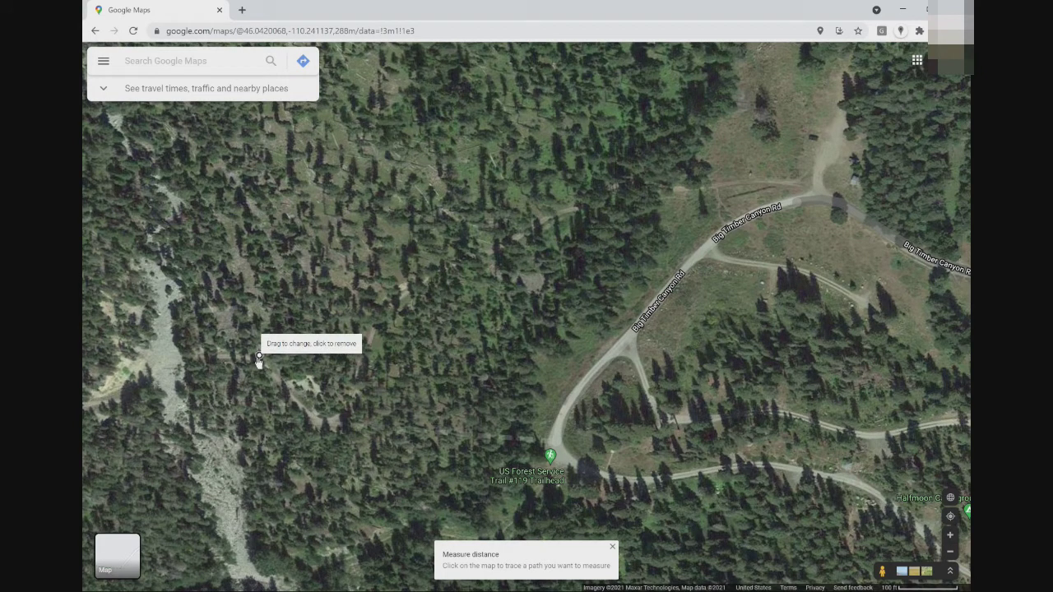
{"action": "left_click", "coordinate": [258, 357]}
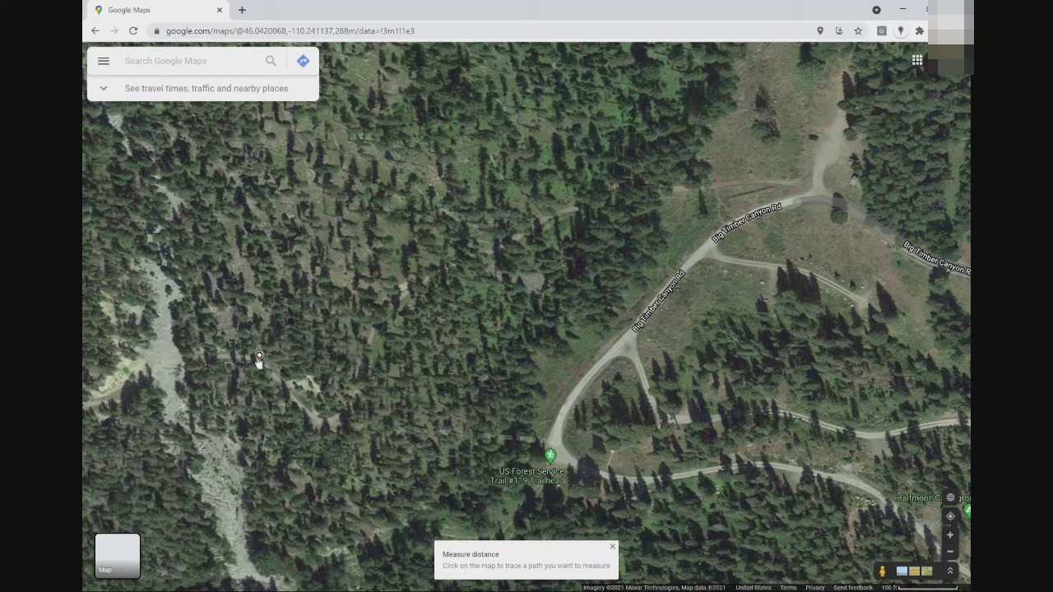
- Trace the first section of the measured path, about 417 ft, westward from the bend in Big Timber Canyon Rd along the visible trail
{"action": "left_click", "coordinate": [810, 194]}
{"action": "left_click", "coordinate": [762, 180]}
{"action": "left_click", "coordinate": [724, 185]}
{"action": "left_click", "coordinate": [682, 190]}
{"action": "left_click", "coordinate": [644, 183]}
{"action": "left_click", "coordinate": [612, 188]}
{"action": "left_click", "coordinate": [576, 208]}
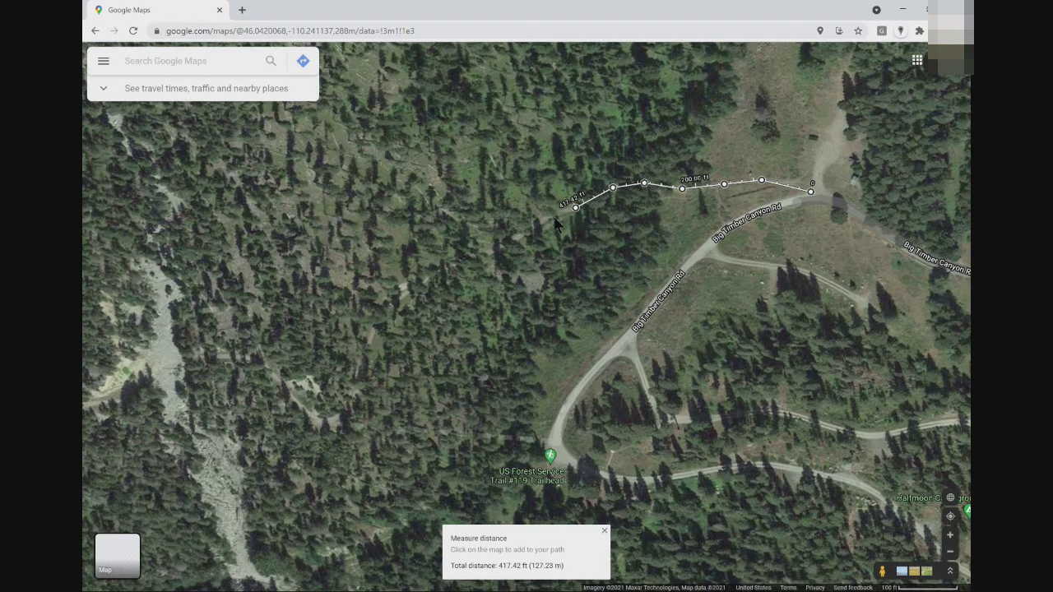
- Extend the measured path southwest along the trail through the trees to a total of about 779 ft
{"action": "left_click", "coordinate": [543, 220]}
{"action": "left_click", "coordinate": [520, 235]}
{"action": "left_click", "coordinate": [489, 253]}
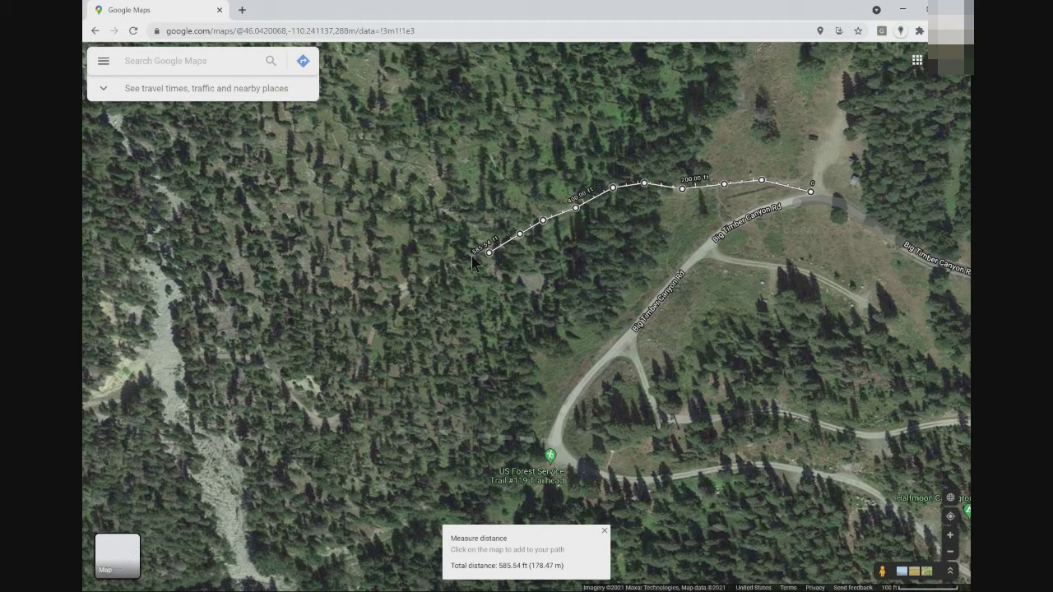
{"action": "left_click", "coordinate": [465, 258]}
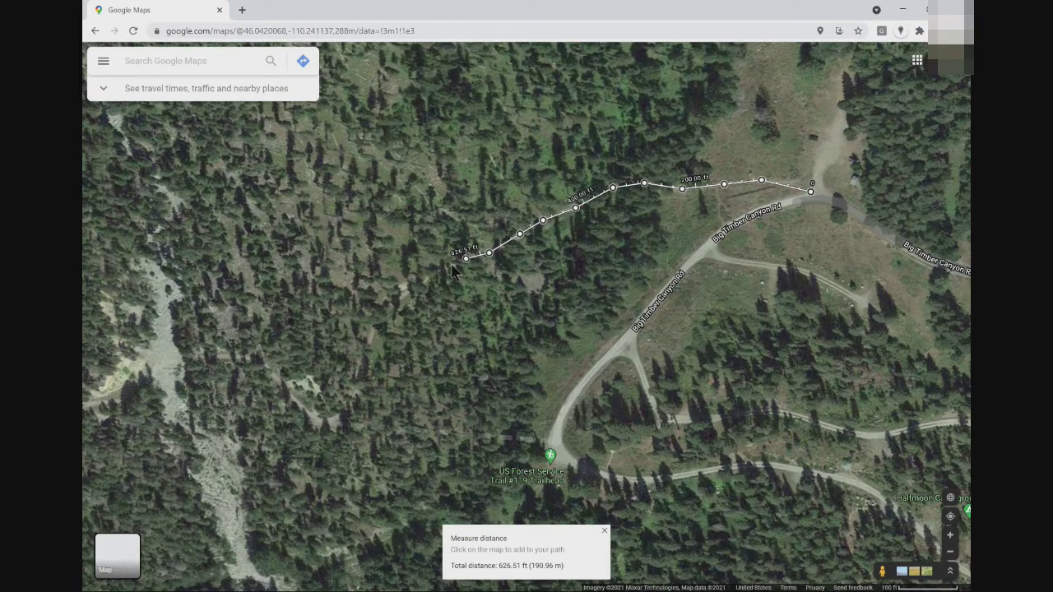
{"action": "left_click", "coordinate": [448, 267]}
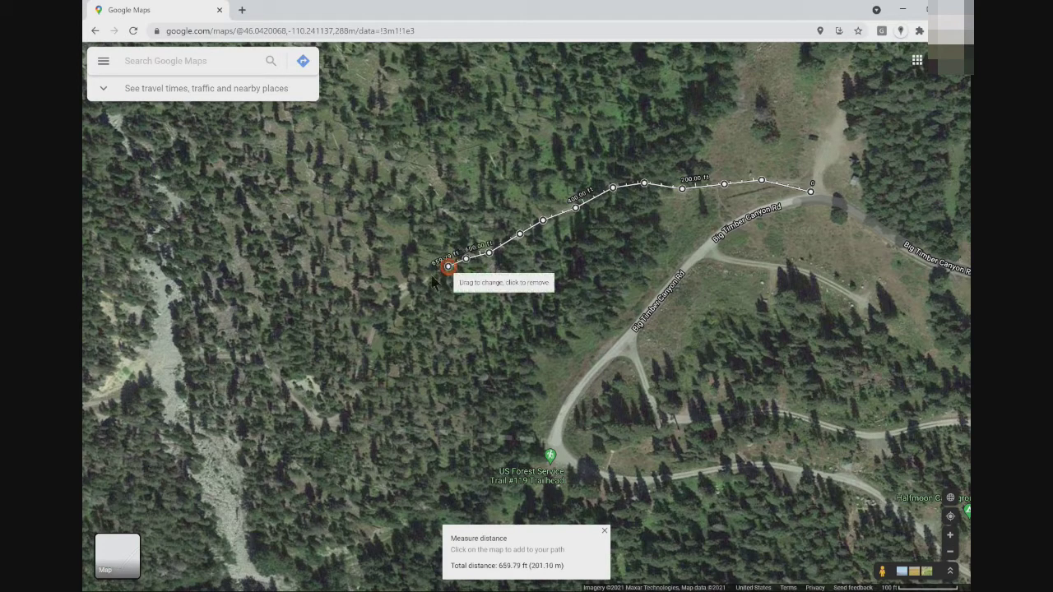
{"action": "left_click", "coordinate": [424, 280]}
{"action": "left_click", "coordinate": [406, 287]}
{"action": "left_click", "coordinate": [388, 301]}
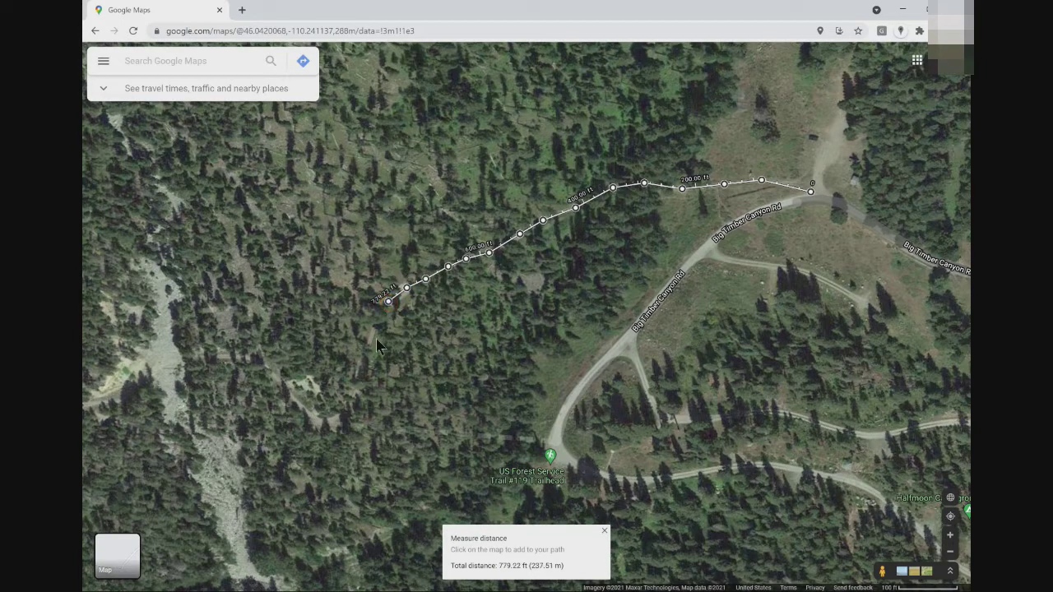
- Extend the measured path south through the trees and around the sharp bend to a total of about 1,059 ft
{"action": "left_click", "coordinate": [374, 333]}
{"action": "left_click", "coordinate": [361, 365]}
{"action": "left_click", "coordinate": [355, 386]}
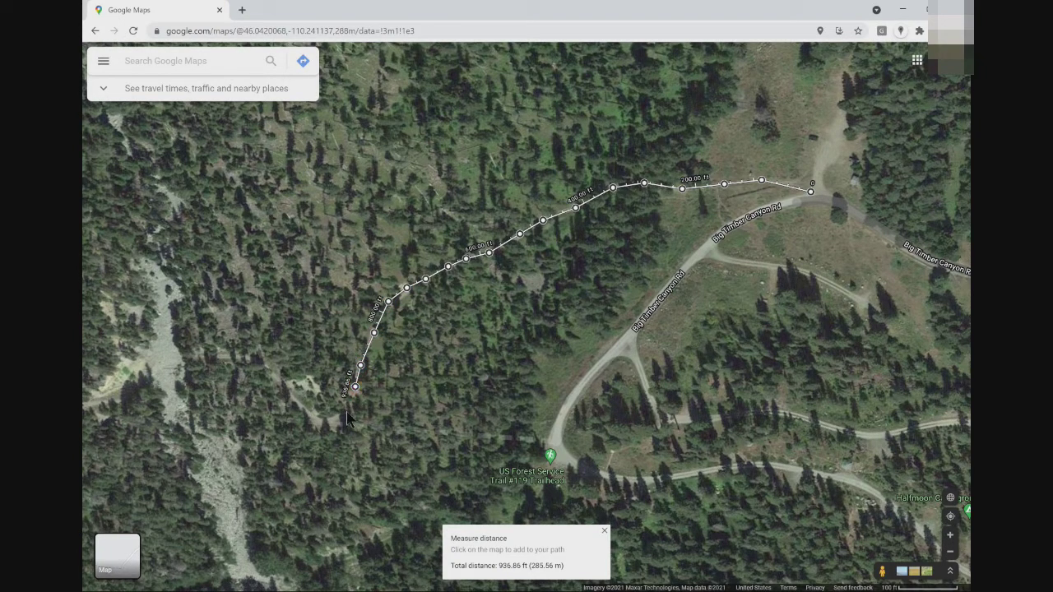
{"action": "left_click", "coordinate": [345, 407]}
{"action": "left_click", "coordinate": [327, 419]}
{"action": "left_click", "coordinate": [305, 405]}
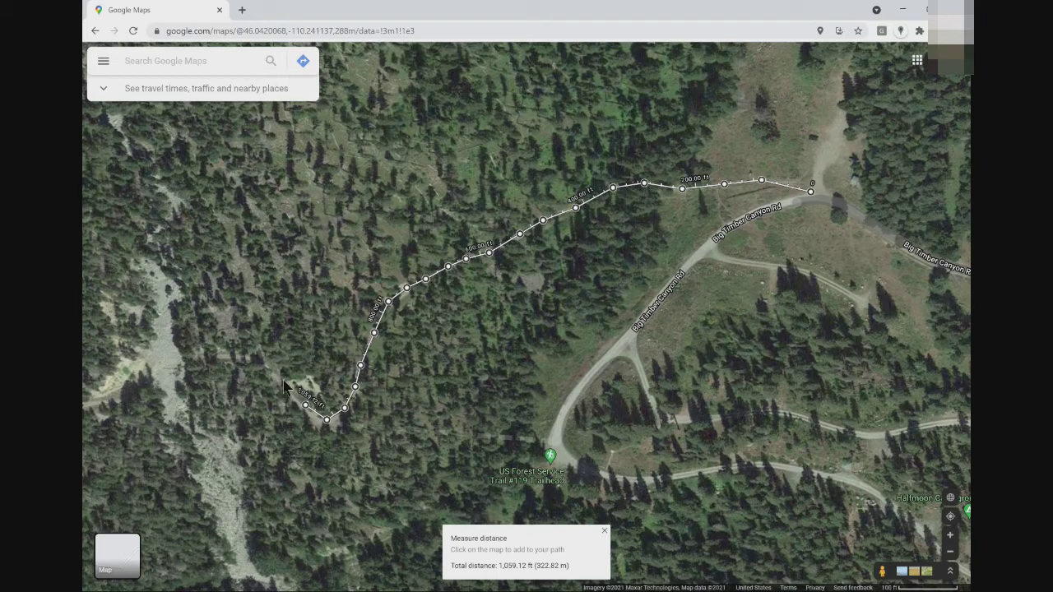
- Continue the measured path northwest and west onto the rocky wash to a total of about 1,322 ft
{"action": "left_click", "coordinate": [281, 382]}
{"action": "left_click", "coordinate": [261, 359]}
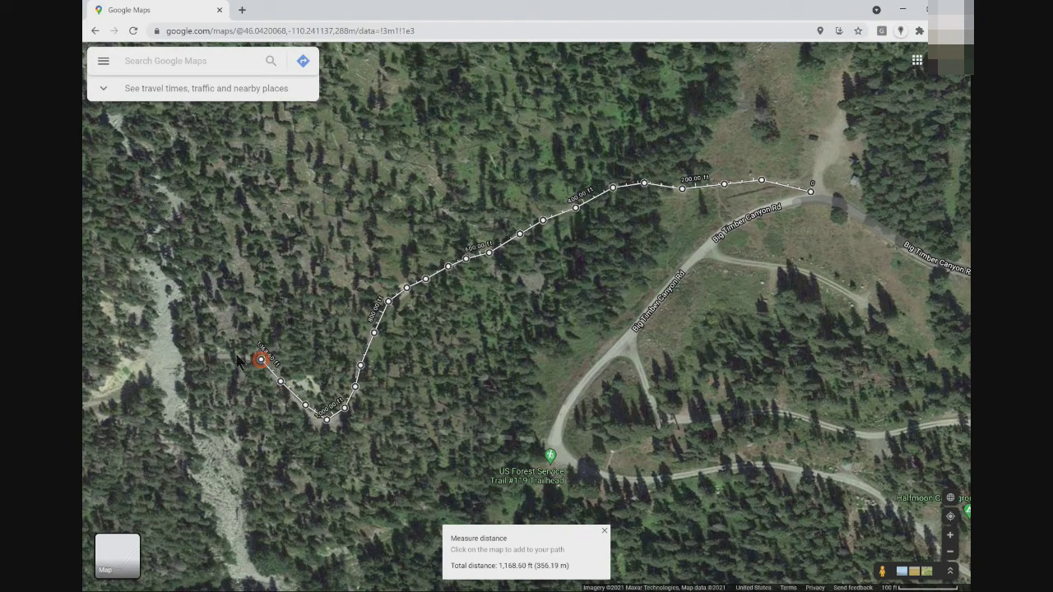
{"action": "left_click", "coordinate": [227, 356]}
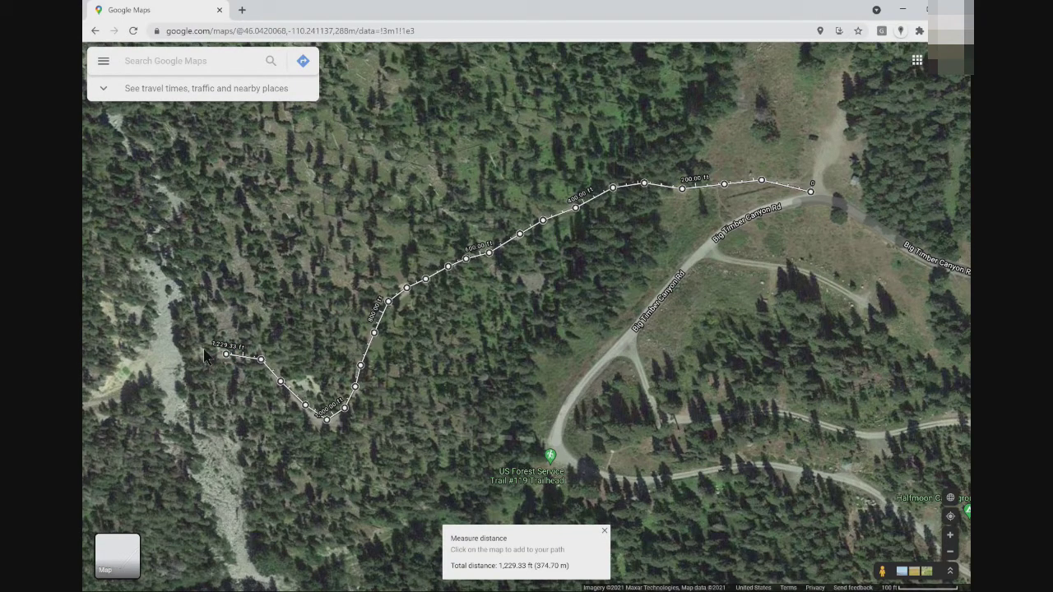
{"action": "left_click_drag", "start_coordinate": [205, 354], "coordinate": [477, 400]}
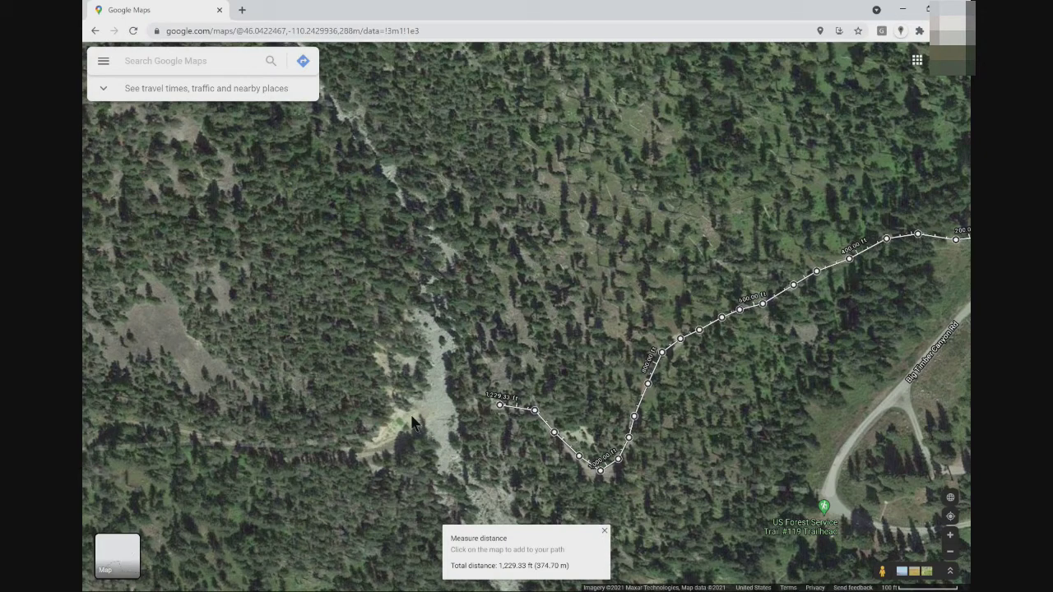
{"action": "left_click", "coordinate": [472, 406]}
{"action": "left_click", "coordinate": [446, 414]}
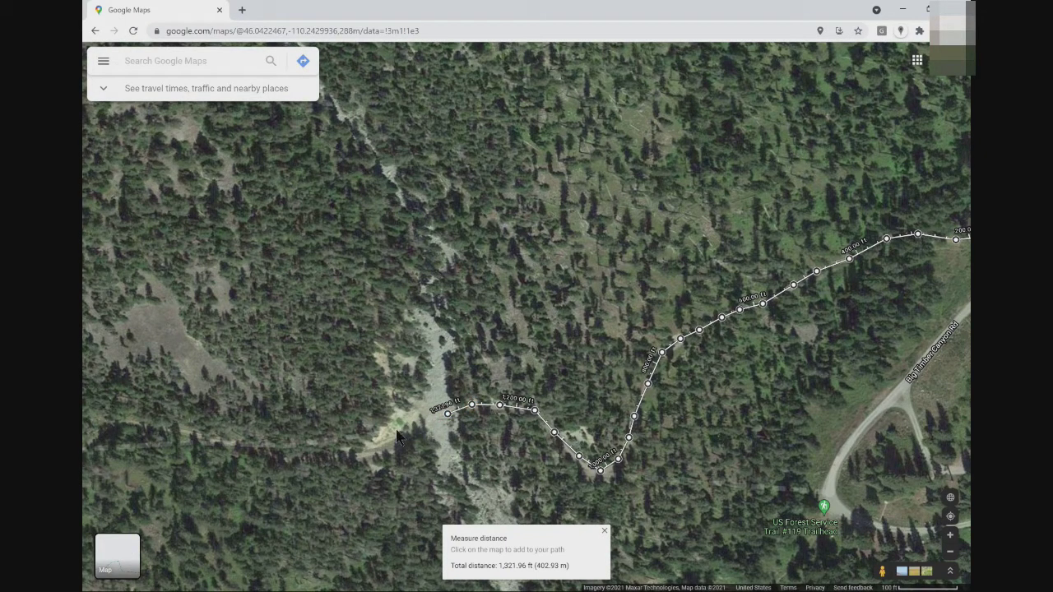
- Add a point west of the rocky wash, shift it south, and extend the path to about 1,487 ft
{"action": "left_click", "coordinate": [408, 427]}
{"action": "scroll", "coordinate": [407, 428], "scroll_direction": "up", "scroll_amount": 3}
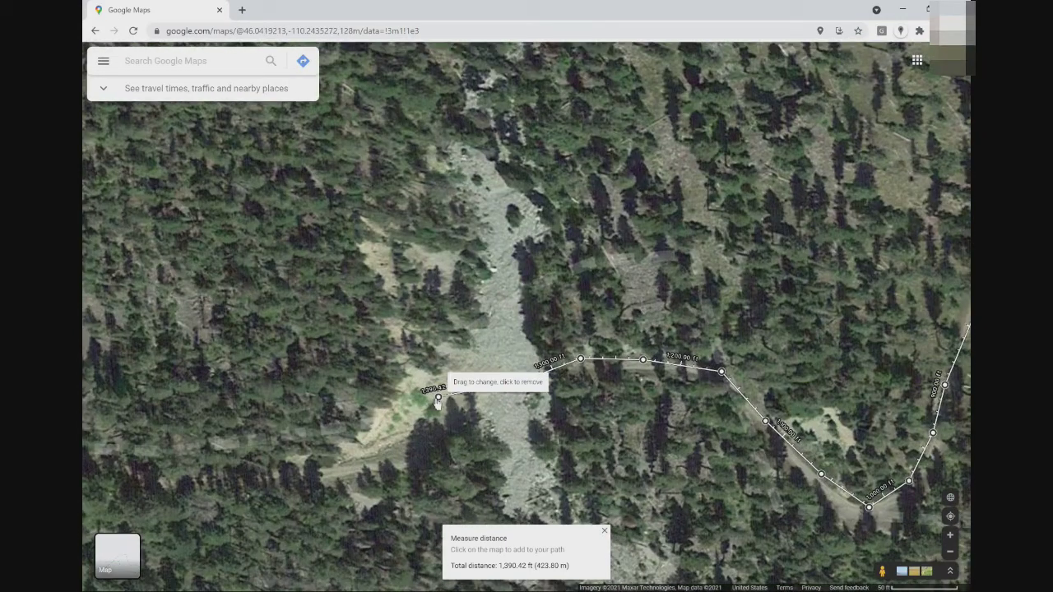
{"action": "left_click_drag", "start_coordinate": [437, 399], "coordinate": [439, 454]}
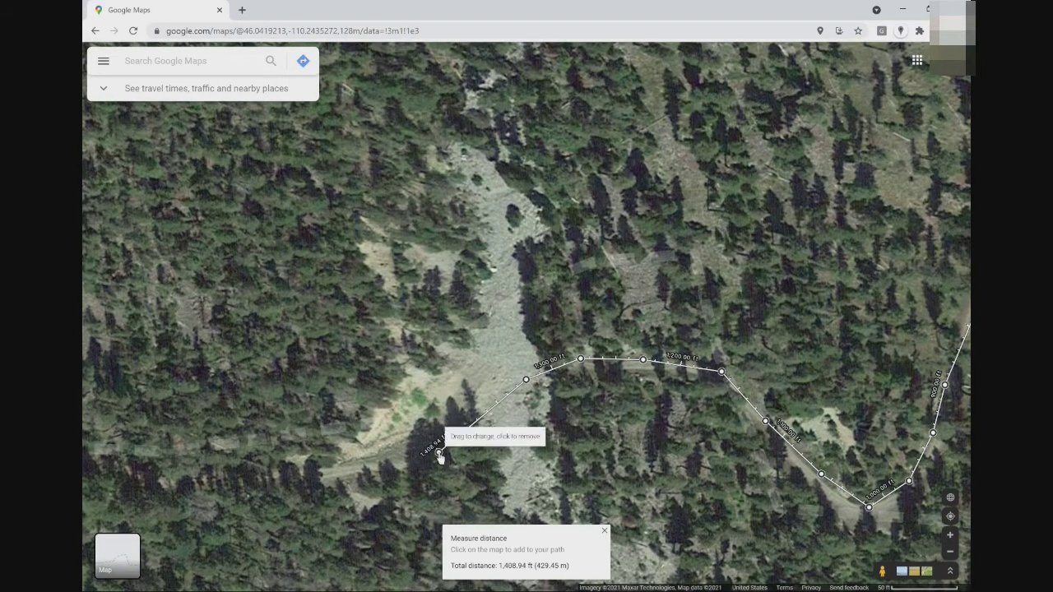
{"action": "left_click_drag", "start_coordinate": [381, 467], "coordinate": [522, 406]}
{"action": "left_click", "coordinate": [523, 394]}
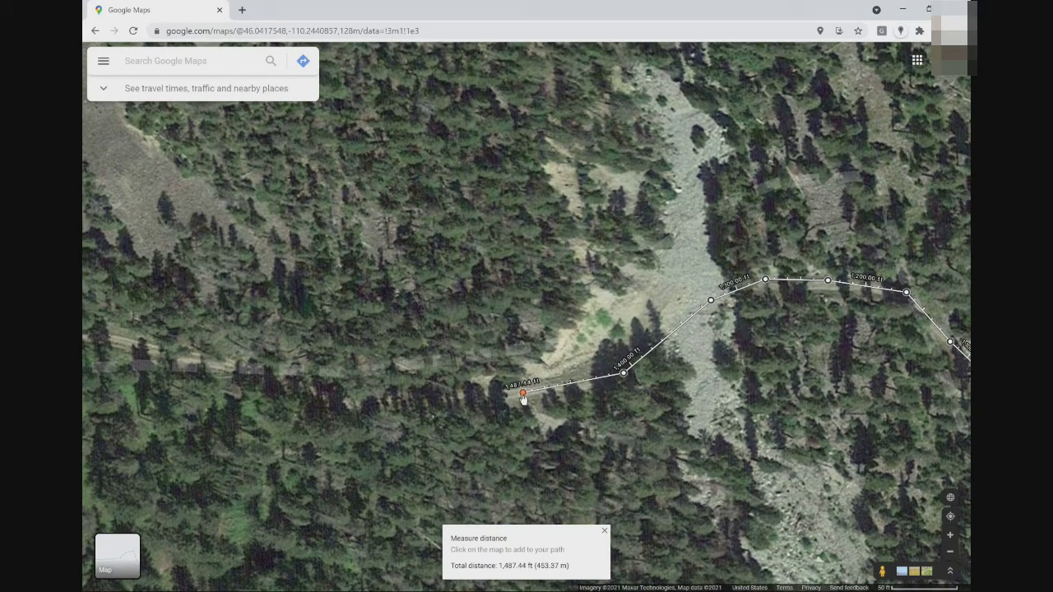
- Extend the measured path west to about 1,723 ft and shift its second-last point north onto the trail
{"action": "left_click", "coordinate": [457, 395]}
{"action": "left_click", "coordinate": [343, 401]}
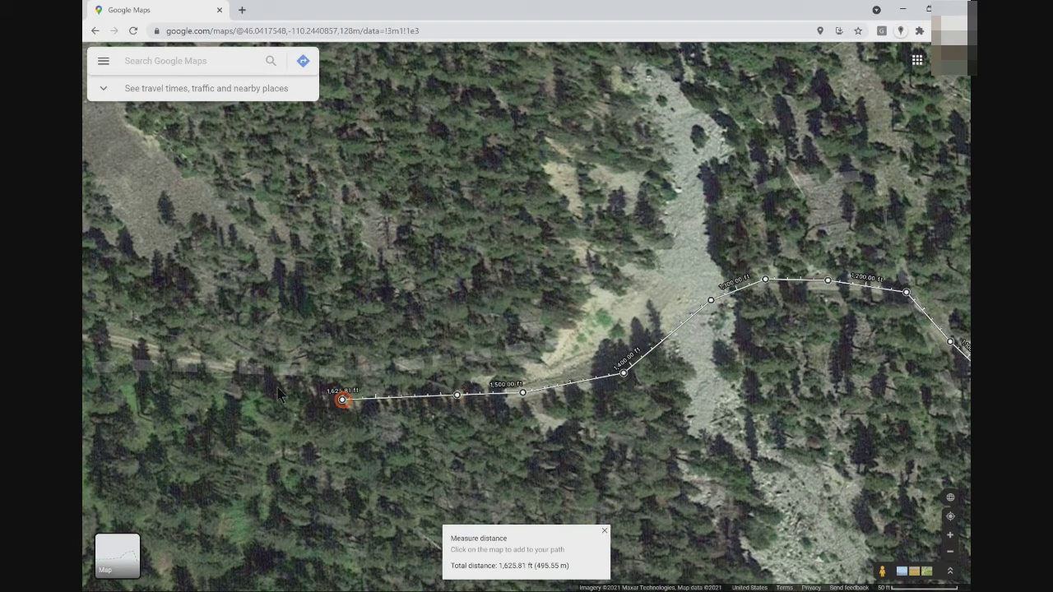
{"action": "left_click", "coordinate": [217, 367]}
{"action": "left_click_drag", "start_coordinate": [341, 398], "coordinate": [345, 388]}
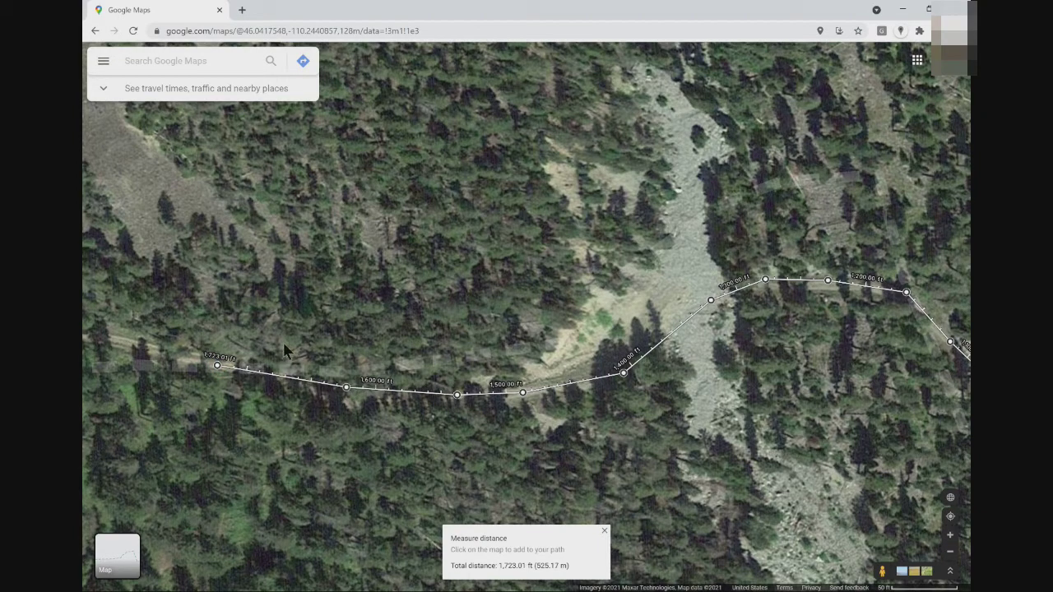
- Extend the measured path west and then southwest past the grey clearing to a total of about 2,235 ft
{"action": "scroll", "coordinate": [287, 341], "scroll_direction": "down", "scroll_amount": 1}
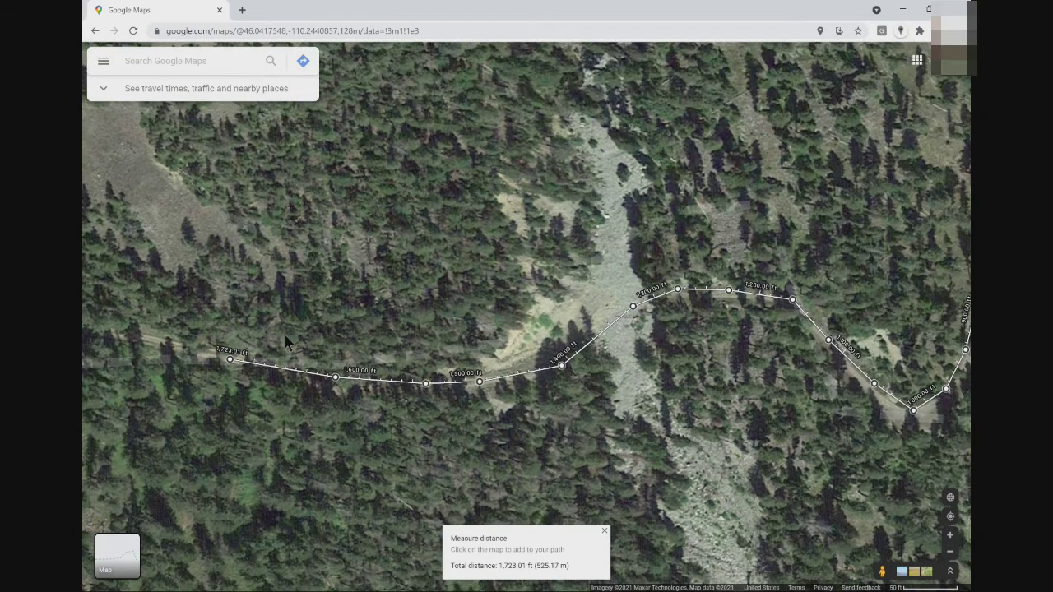
{"action": "left_click_drag", "start_coordinate": [287, 337], "coordinate": [633, 382]}
{"action": "left_click_drag", "start_coordinate": [482, 348], "coordinate": [620, 366]}
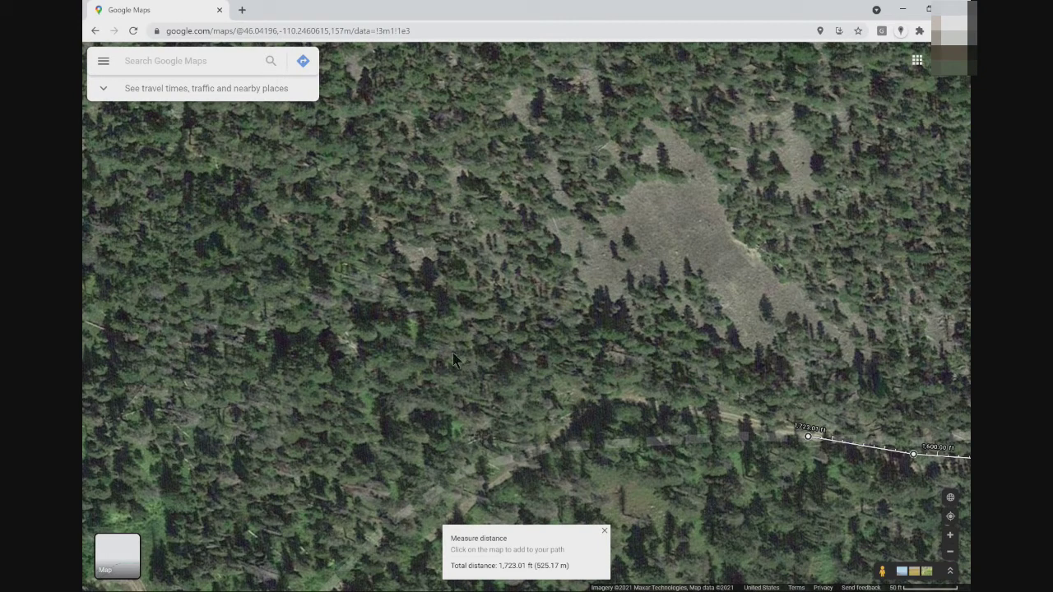
{"action": "left_click_drag", "start_coordinate": [433, 355], "coordinate": [488, 367]}
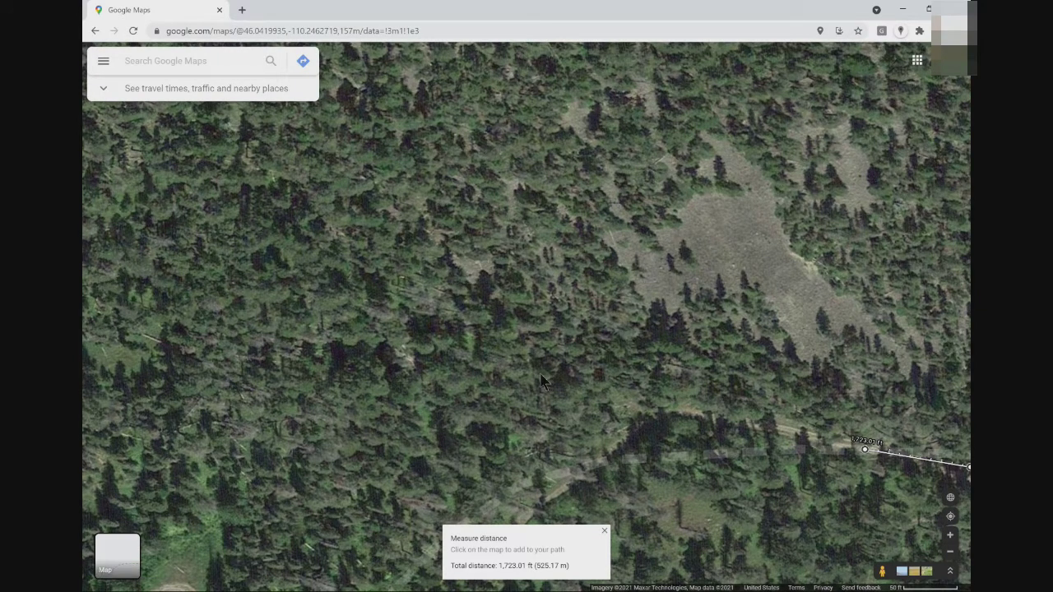
{"action": "scroll", "coordinate": [541, 381], "scroll_direction": "down", "scroll_amount": 1}
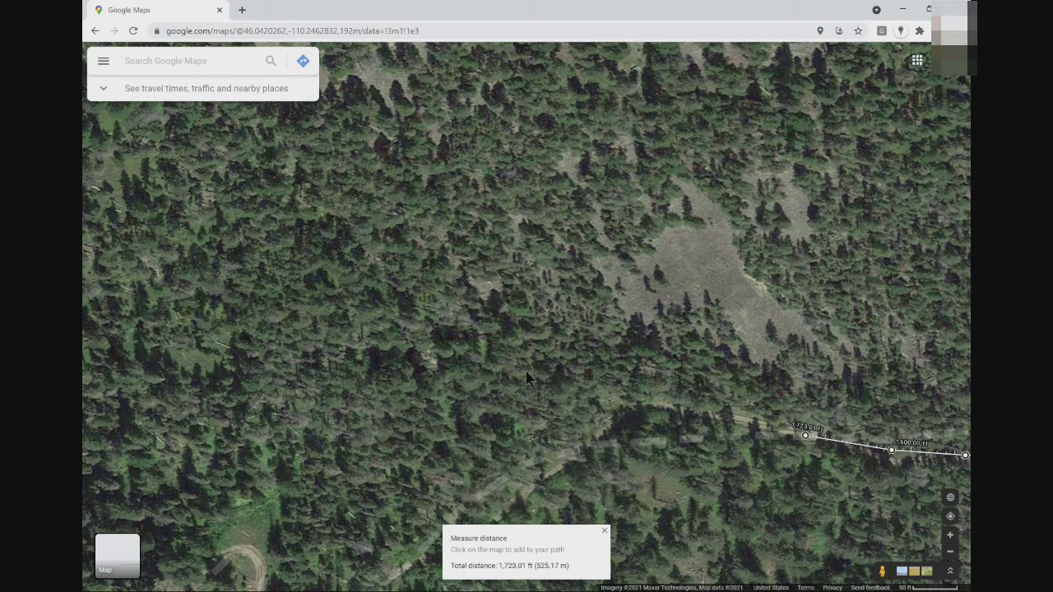
{"action": "left_click_drag", "start_coordinate": [528, 378], "coordinate": [631, 399]}
{"action": "left_click_drag", "start_coordinate": [735, 433], "coordinate": [647, 247]}
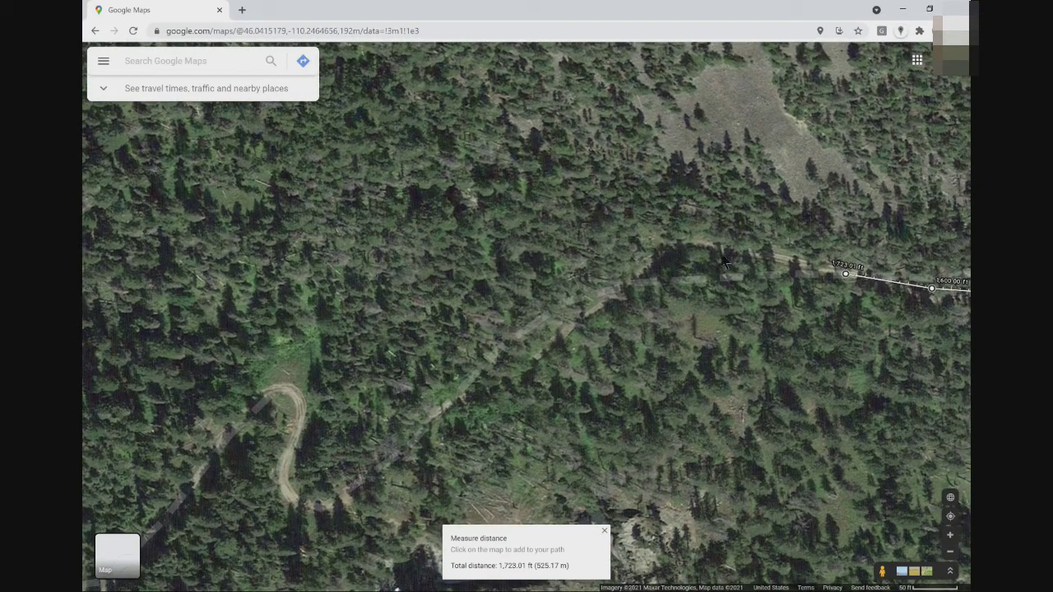
{"action": "left_click", "coordinate": [700, 245]}
{"action": "left_click", "coordinate": [640, 272]}
{"action": "left_click", "coordinate": [595, 309]}
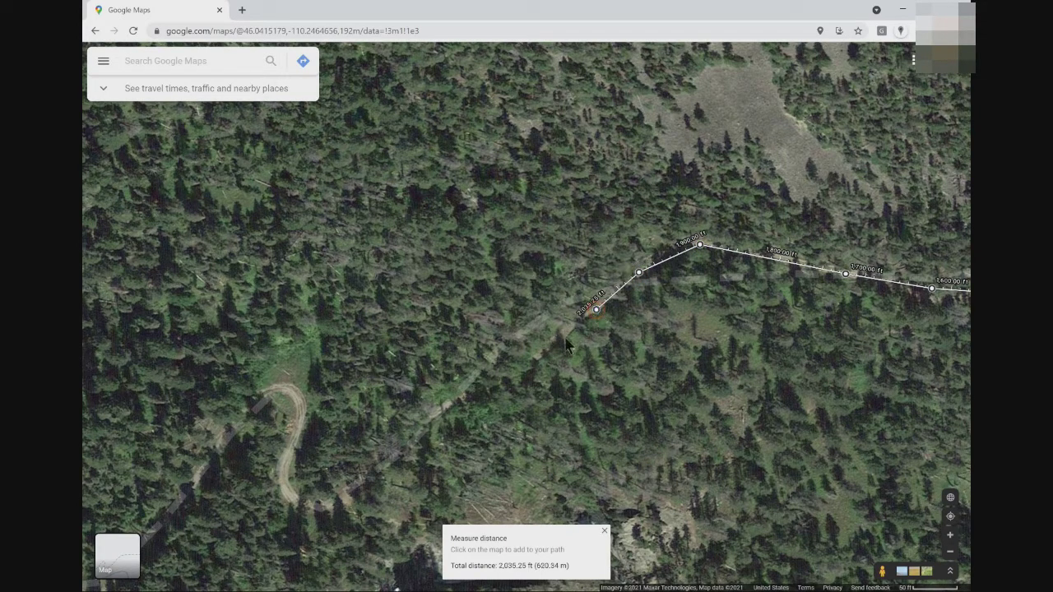
{"action": "left_click", "coordinate": [563, 334]}
{"action": "left_click", "coordinate": [540, 354]}
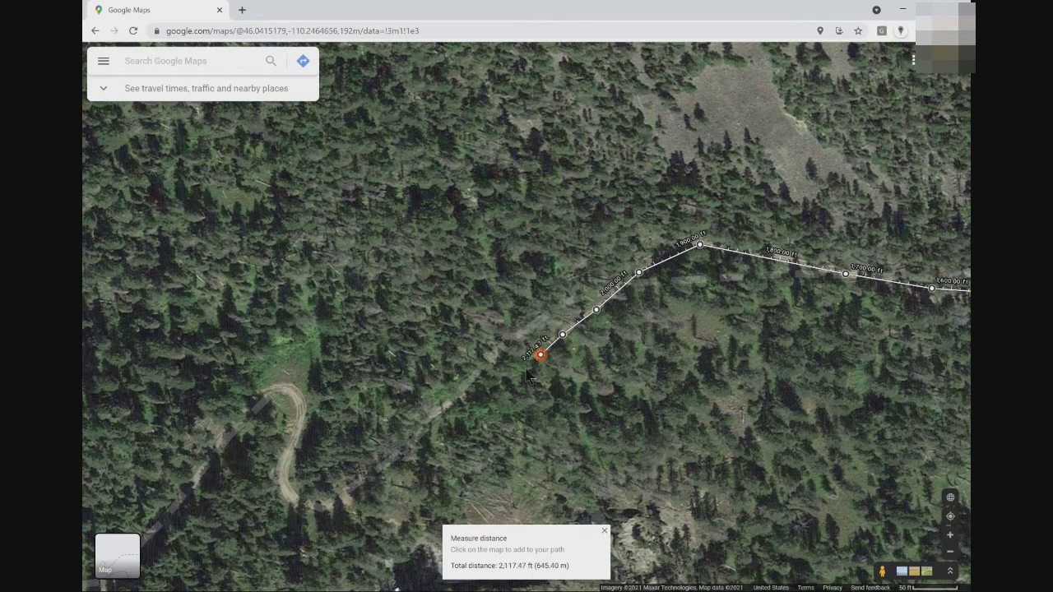
{"action": "left_click", "coordinate": [449, 402]}
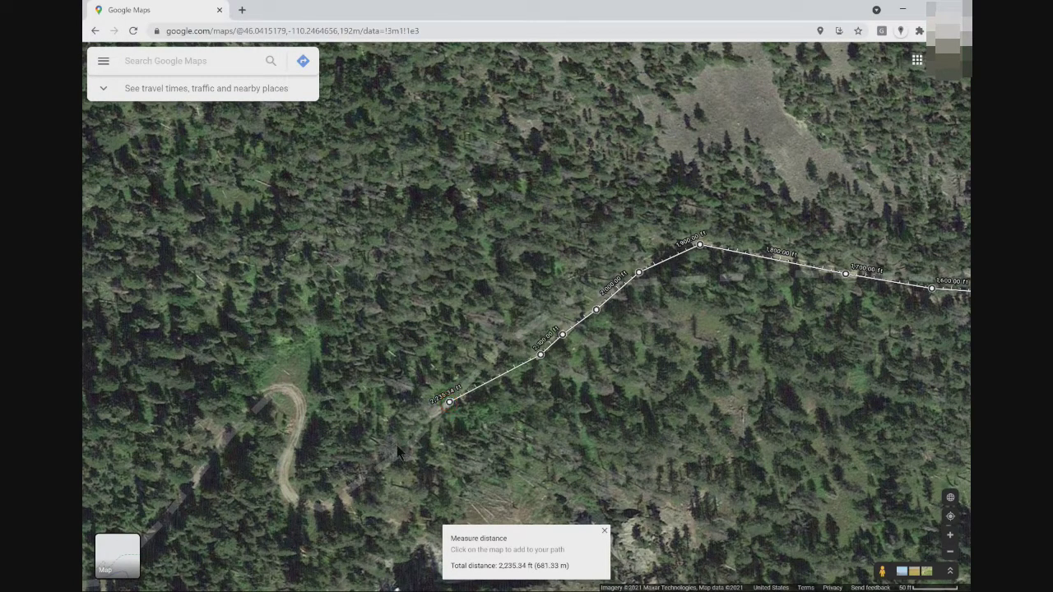
- Trace the trail southwest and around its S-shaped switchback to a total of about 2,611 ft
{"action": "left_click", "coordinate": [349, 487]}
{"action": "left_click", "coordinate": [322, 506]}
{"action": "left_click", "coordinate": [291, 498]}
{"action": "left_click", "coordinate": [284, 468]}
{"action": "left_click", "coordinate": [294, 427]}
{"action": "left_click", "coordinate": [292, 393]}
{"action": "left_click", "coordinate": [269, 389]}
- Continue the measured path southwest from the switchback and west through the forest to about 3,267 ft
{"action": "left_click_drag", "start_coordinate": [219, 445], "coordinate": [681, 195]}
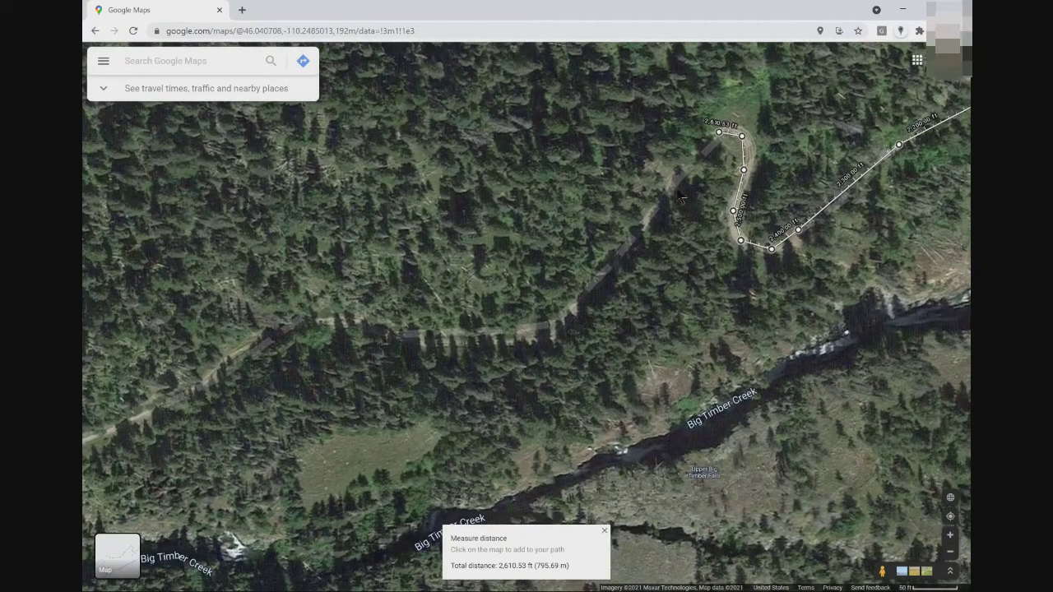
{"action": "left_click", "coordinate": [568, 306]}
{"action": "left_click", "coordinate": [547, 333]}
{"action": "left_click", "coordinate": [512, 338]}
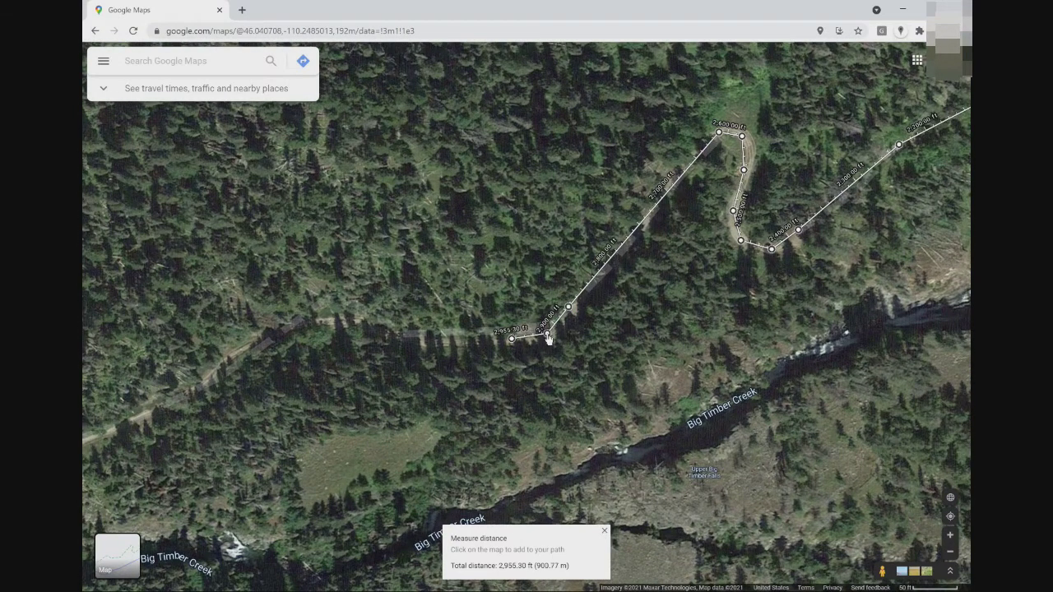
{"action": "left_click", "coordinate": [406, 332]}
{"action": "left_click", "coordinate": [345, 322]}
{"action": "left_click", "coordinate": [315, 319]}
{"action": "left_click", "coordinate": [232, 339]}
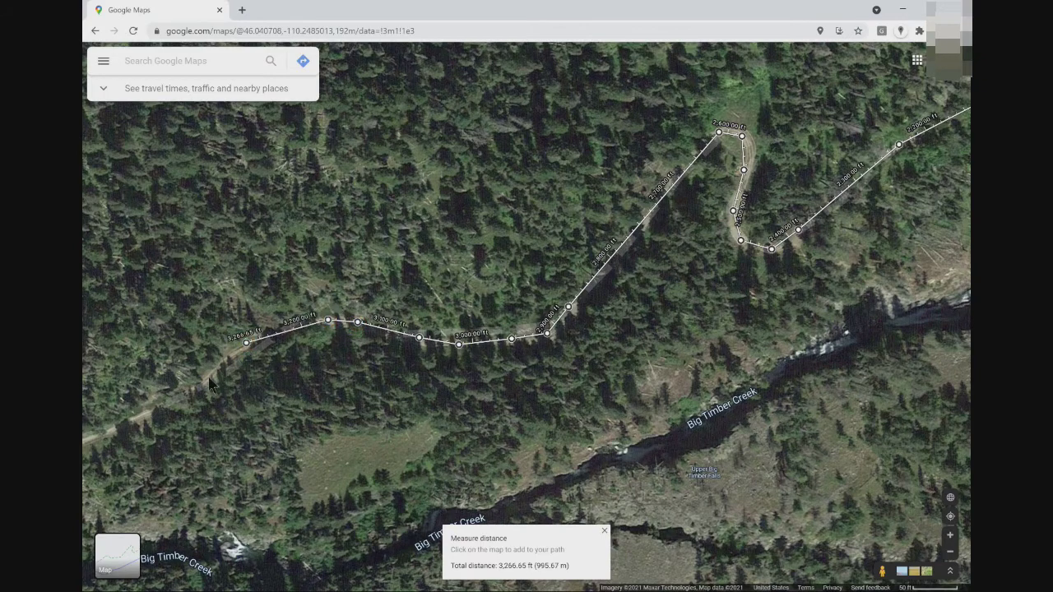
- Trace the trail out of the forest onto the open slope north of Big Timber Creek, reaching about 3,898 ft
{"action": "left_click", "coordinate": [194, 375]}
{"action": "left_click_drag", "start_coordinate": [268, 355], "coordinate": [853, 211]}
{"action": "left_click", "coordinate": [712, 271]}
{"action": "left_click", "coordinate": [653, 294]}
{"action": "left_click", "coordinate": [551, 299]}
{"action": "left_click", "coordinate": [528, 296]}
{"action": "left_click", "coordinate": [468, 262]}
{"action": "left_click", "coordinate": [420, 250]}
{"action": "left_click", "coordinate": [368, 255]}
{"action": "left_click", "coordinate": [308, 281]}
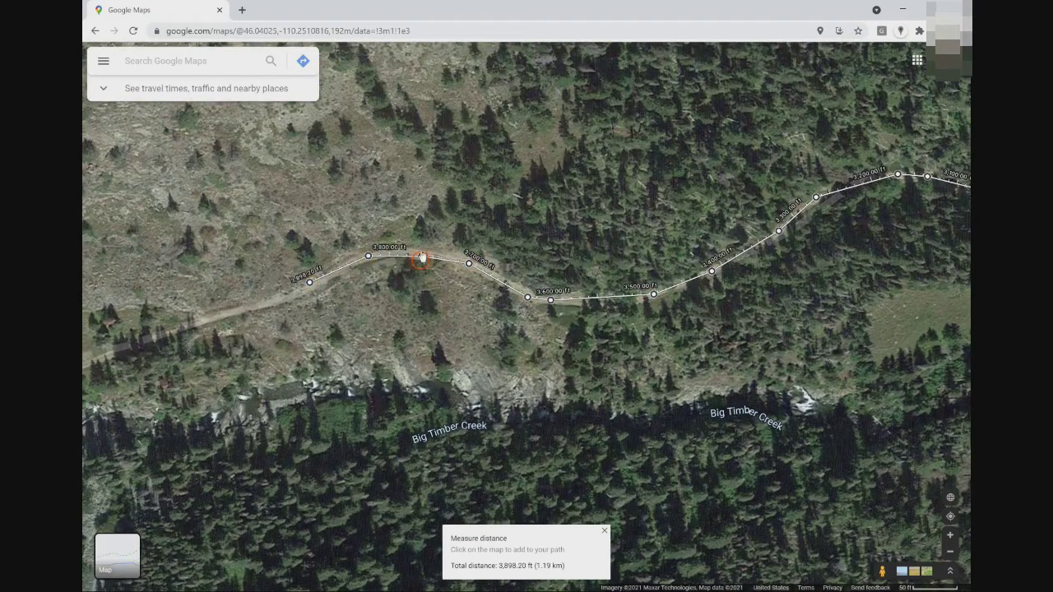
- Extend the measured path southwest across the open slope toward Big Timber Creek to a total of about 4,245 ft
{"action": "left_click_drag", "start_coordinate": [390, 270], "coordinate": [740, 212]}
{"action": "left_click", "coordinate": [499, 287]}
{"action": "left_click", "coordinate": [442, 300]}
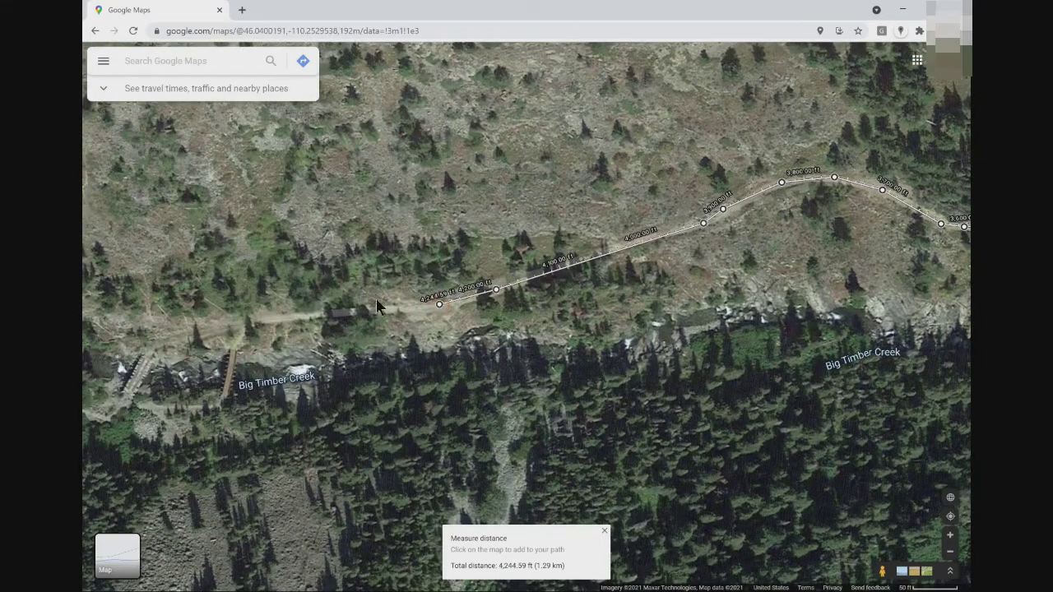
- Trace the trail west and across the western bridge over Big Timber Creek to a total of about 4,645 ft
{"action": "left_click_drag", "start_coordinate": [292, 320], "coordinate": [567, 304]}
{"action": "left_click", "coordinate": [568, 297]}
{"action": "left_click", "coordinate": [490, 311]}
{"action": "left_click", "coordinate": [438, 325]}
{"action": "left_click", "coordinate": [408, 379]}
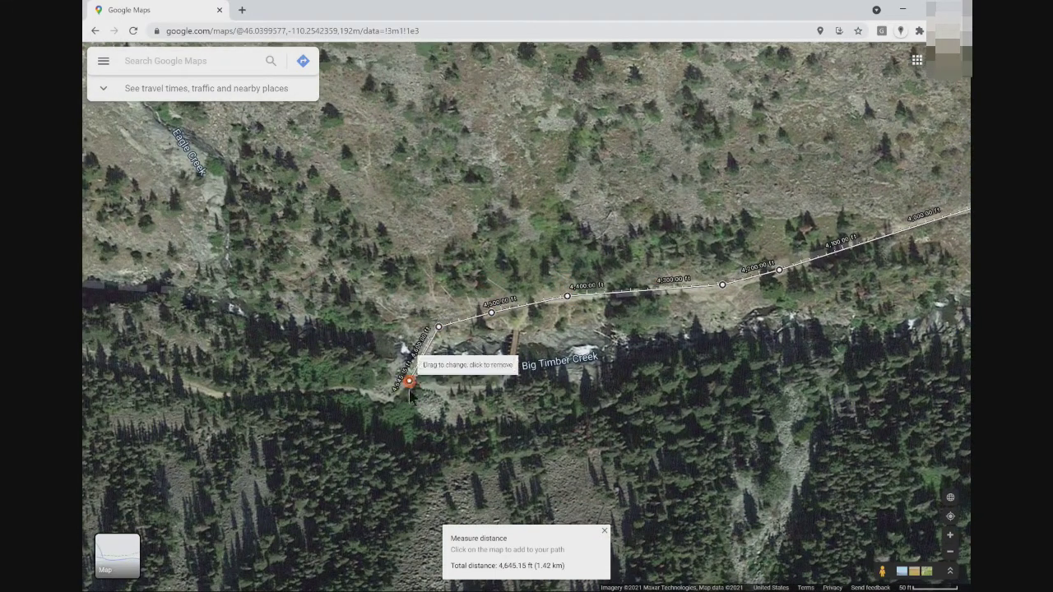
- Continue the measured path west from the bridge along the trail on the south side of Big Timber Creek
{"action": "left_click_drag", "start_coordinate": [381, 405], "coordinate": [716, 320]}
{"action": "left_click", "coordinate": [685, 302]}
{"action": "left_click", "coordinate": [645, 303]}
{"action": "left_click", "coordinate": [546, 309]}
{"action": "left_click", "coordinate": [413, 261]}
{"action": "left_click", "coordinate": [379, 262]}
- Trace the trail west and northwest through the forest south of Big Timber Creek to about 1.13 mi
{"action": "left_click_drag", "start_coordinate": [398, 247], "coordinate": [731, 314]}
{"action": "left_click", "coordinate": [649, 314]}
{"action": "left_click", "coordinate": [556, 302]}
{"action": "left_click_drag", "start_coordinate": [568, 322], "coordinate": [742, 437]}
{"action": "left_click", "coordinate": [663, 387]}
{"action": "left_click", "coordinate": [629, 385]}
{"action": "left_click", "coordinate": [468, 285]}
{"action": "left_click_drag", "start_coordinate": [543, 334], "coordinate": [548, 344]}
{"action": "left_click", "coordinate": [428, 220]}
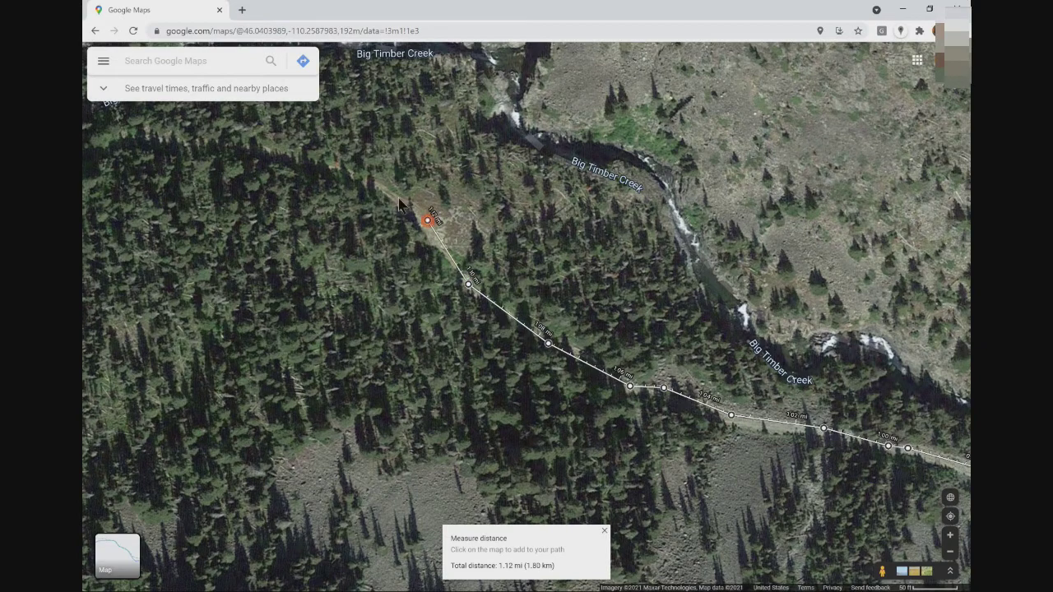
{"action": "left_click", "coordinate": [383, 194]}
- Follow the tree-shaded trail west from the small clearing, extending the measured path to about 1.20 mi
{"action": "left_click_drag", "start_coordinate": [518, 202], "coordinate": [703, 311]}
{"action": "left_click_drag", "start_coordinate": [620, 276], "coordinate": [819, 276]}
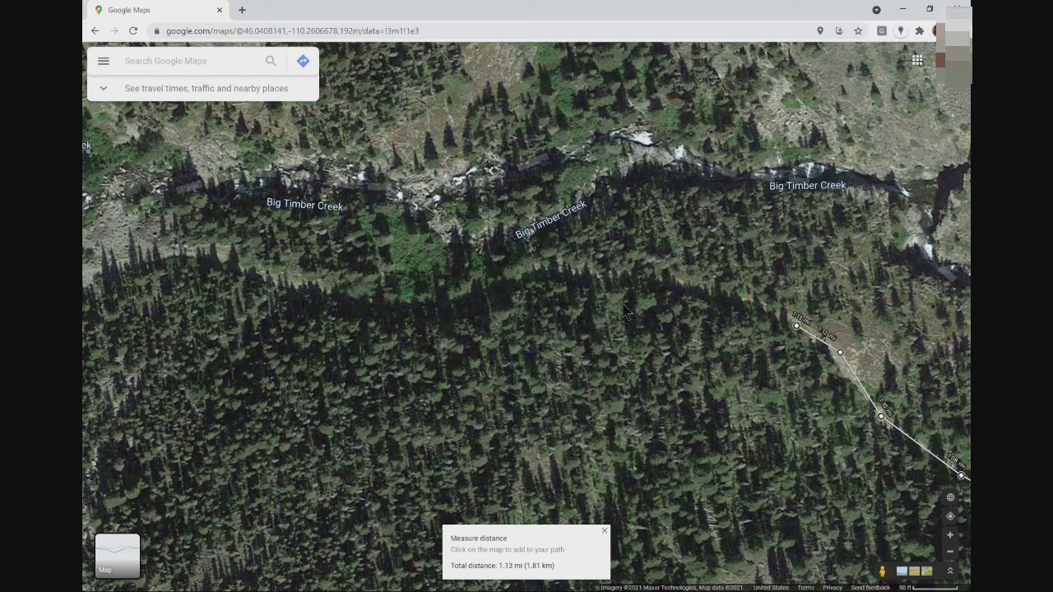
{"action": "left_click", "coordinate": [744, 301]}
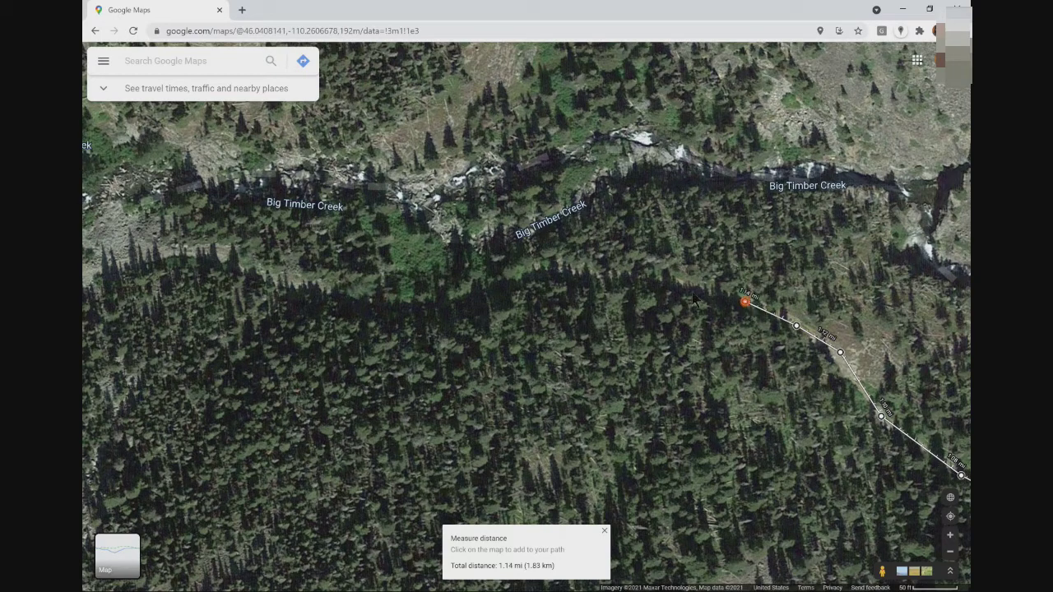
{"action": "left_click", "coordinate": [675, 282]}
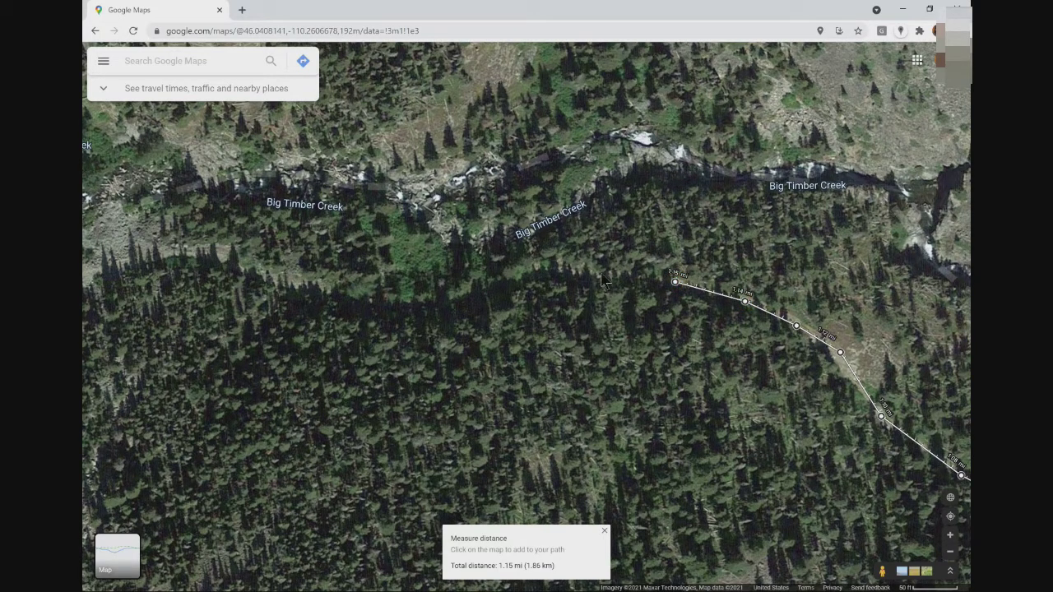
{"action": "left_click", "coordinate": [594, 272]}
{"action": "left_click", "coordinate": [560, 267]}
{"action": "left_click", "coordinate": [476, 290]}
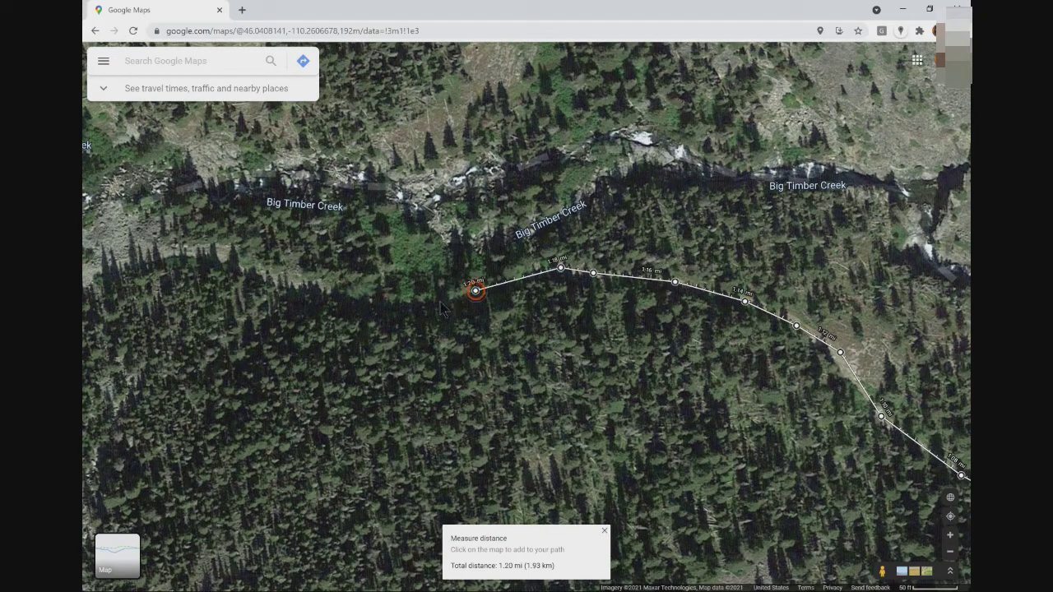
- Extend the measured path west and northwest below the green patch beside the creek to about 1.26 mi
{"action": "left_click", "coordinate": [429, 304]}
{"action": "left_click", "coordinate": [370, 303]}
{"action": "left_click", "coordinate": [293, 282]}
{"action": "left_click", "coordinate": [223, 256]}
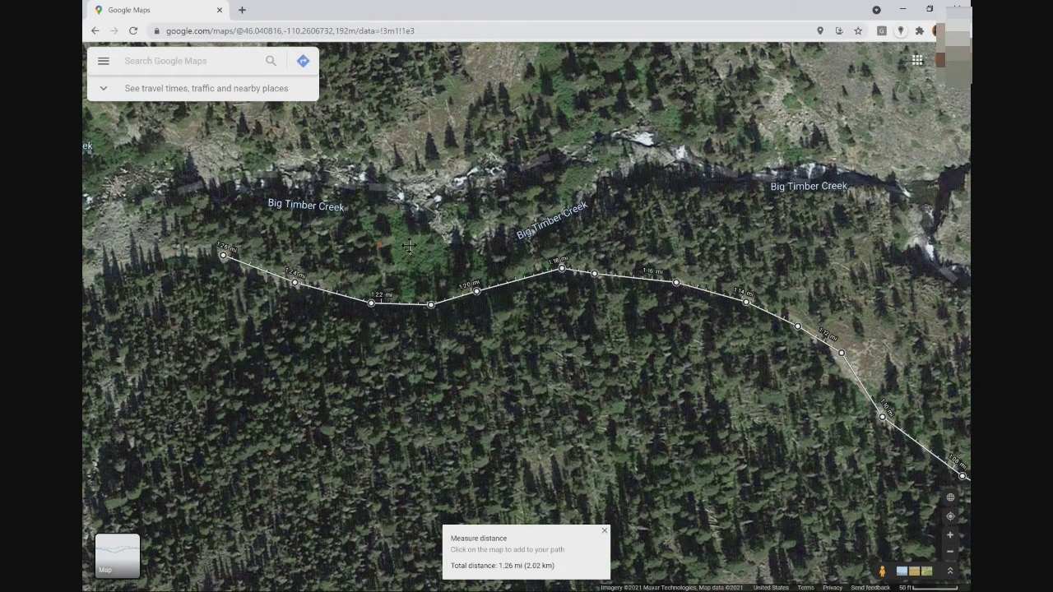
- Continue the measured path west across the rocky strip and along the forest edge to about 1.32 mi
{"action": "left_click_drag", "start_coordinate": [408, 246], "coordinate": [623, 261]}
{"action": "left_click", "coordinate": [621, 255]}
{"action": "left_click", "coordinate": [543, 273]}
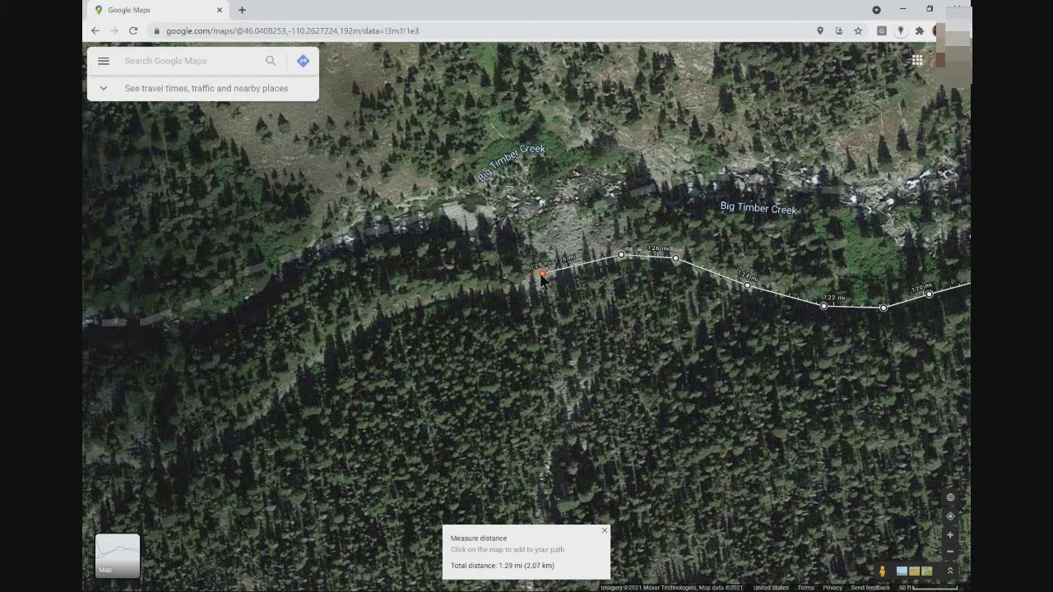
{"action": "left_click", "coordinate": [483, 292]}
{"action": "left_click", "coordinate": [369, 314]}
- Trace the trail southwest through the forest and across the scree strips to about 1.5 mi
{"action": "left_click_drag", "start_coordinate": [302, 374], "coordinate": [691, 231]}
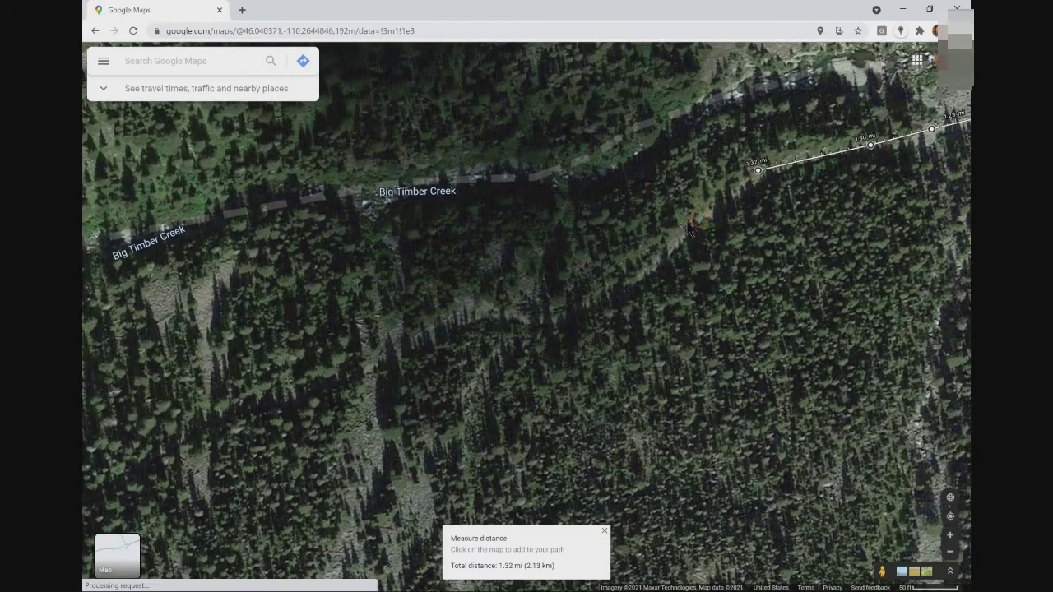
{"action": "left_click", "coordinate": [693, 217]}
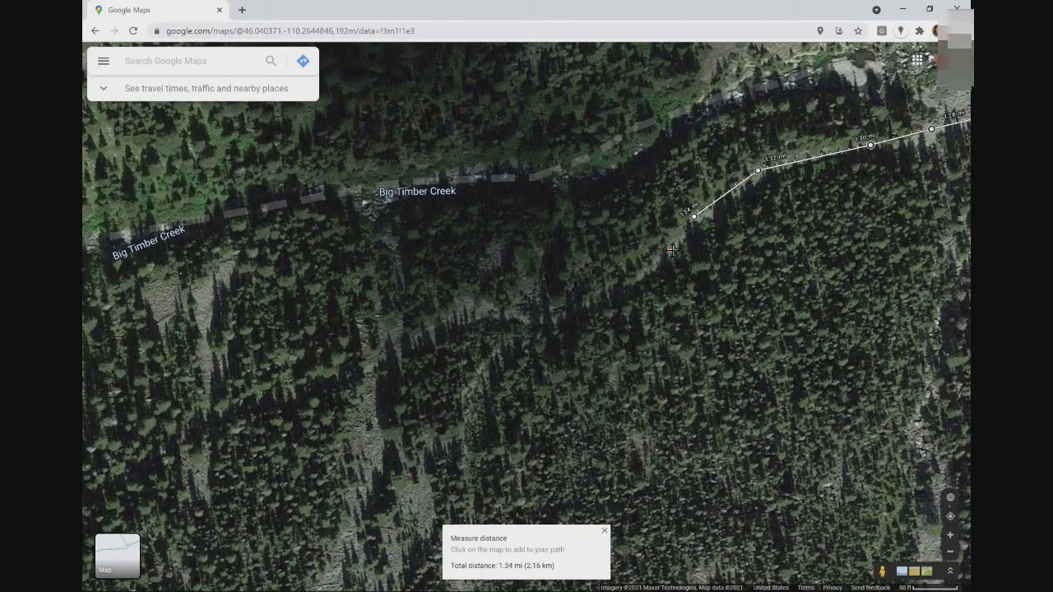
{"action": "left_click", "coordinate": [670, 247]}
{"action": "scroll", "coordinate": [424, 270], "scroll_direction": "down", "scroll_amount": 1}
{"action": "left_click_drag", "start_coordinate": [425, 270], "coordinate": [589, 185]}
{"action": "left_click", "coordinate": [734, 184]}
{"action": "left_click", "coordinate": [694, 209]}
{"action": "left_click", "coordinate": [648, 218]}
{"action": "left_click", "coordinate": [623, 212]}
{"action": "left_click", "coordinate": [560, 241]}
{"action": "left_click", "coordinate": [511, 264]}
{"action": "left_click", "coordinate": [356, 341]}
- Extend the measured path west above the grey scree fields and on to a total of about 1.63 mi
{"action": "left_click_drag", "start_coordinate": [164, 337], "coordinate": [458, 312]}
{"action": "left_click", "coordinate": [566, 339]}
{"action": "left_click", "coordinate": [505, 344]}
{"action": "left_click", "coordinate": [387, 335]}
{"action": "left_click", "coordinate": [347, 316]}
{"action": "left_click", "coordinate": [242, 303]}
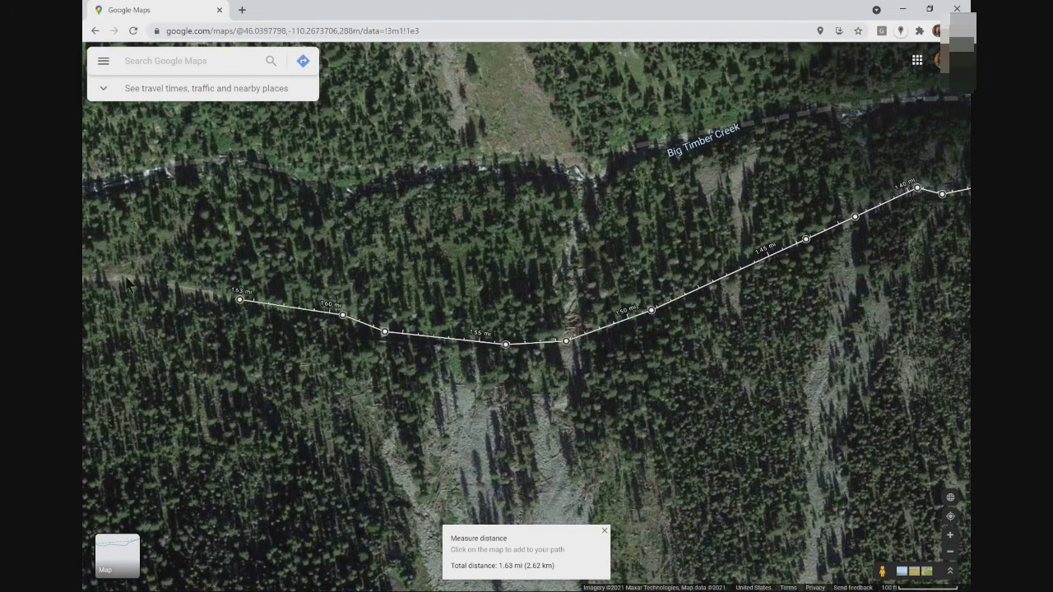
- Extend the measured path west along the faint trail and southwest into the forest to about 1.72 mi
{"action": "left_click", "coordinate": [138, 278]}
{"action": "left_click_drag", "start_coordinate": [123, 333], "coordinate": [564, 319]}
{"action": "left_click", "coordinate": [693, 269]}
{"action": "left_click", "coordinate": [564, 319]}
{"action": "scroll", "coordinate": [564, 325], "scroll_direction": "down", "scroll_amount": 2}
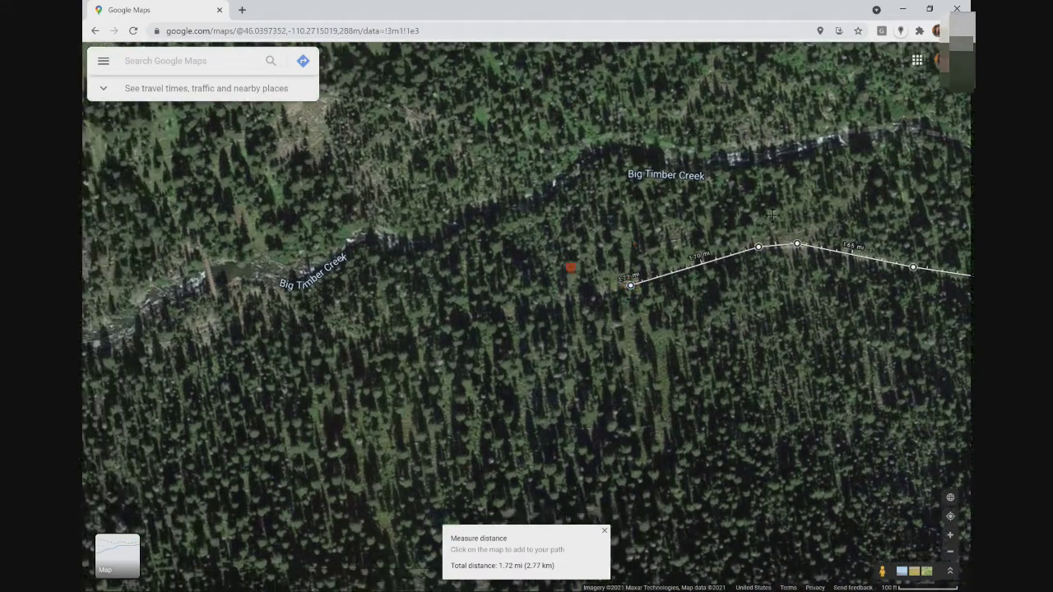
{"action": "scroll", "coordinate": [588, 322], "scroll_direction": "up", "scroll_amount": 5}
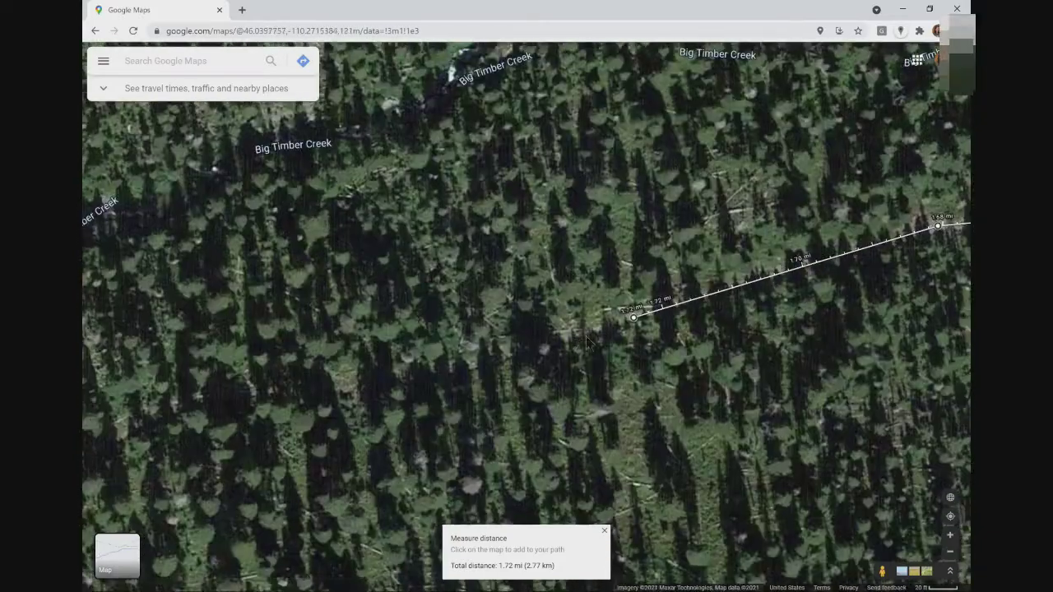
- Trace the trail west-southwest through the dense forest south of Big Timber Creek with several new path points
{"action": "left_click", "coordinate": [594, 330]}
{"action": "left_click_drag", "start_coordinate": [596, 338], "coordinate": [893, 277]}
{"action": "left_click", "coordinate": [639, 315]}
{"action": "left_click", "coordinate": [474, 344]}
{"action": "left_click", "coordinate": [326, 386]}
{"action": "left_click_drag", "start_coordinate": [286, 390], "coordinate": [614, 441]}
- Trace the trail's bends northwest to the footbridge and carry the path across Big Timber Creek to about 1.88 mi
{"action": "left_click", "coordinate": [592, 427]}
{"action": "left_click", "coordinate": [462, 381]}
{"action": "left_click", "coordinate": [431, 338]}
{"action": "left_click", "coordinate": [415, 317]}
{"action": "left_click", "coordinate": [370, 322]}
{"action": "left_click", "coordinate": [339, 335]}
{"action": "left_click", "coordinate": [306, 349]}
{"action": "left_click", "coordinate": [274, 347]}
{"action": "left_click", "coordinate": [243, 240]}
{"action": "left_click_drag", "start_coordinate": [285, 221], "coordinate": [333, 377]}
{"action": "scroll", "coordinate": [443, 375], "scroll_direction": "down", "scroll_amount": 2}
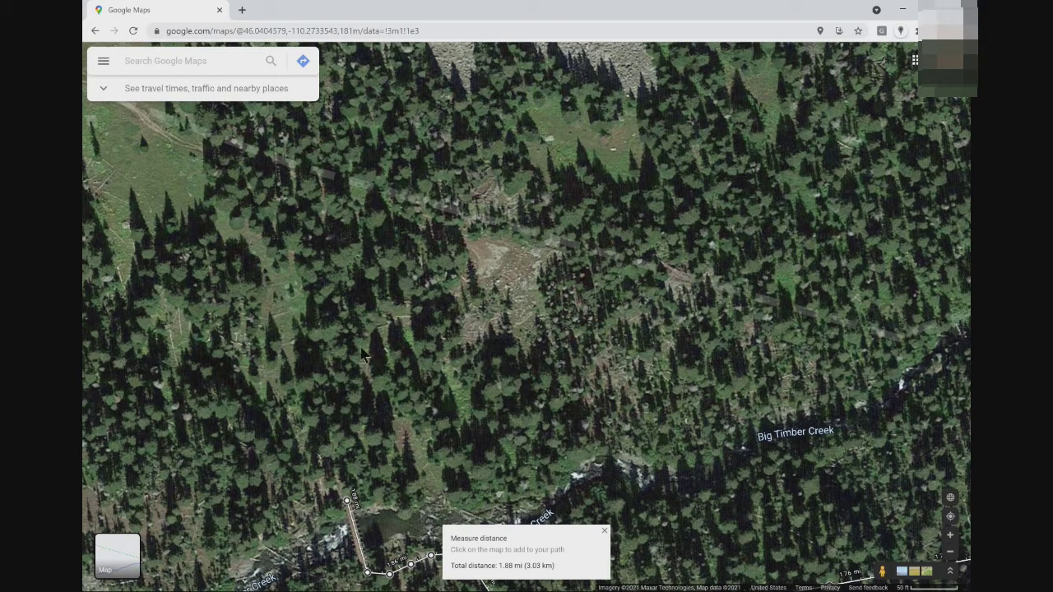
- Extend the path north from the footbridge, around the bare rocky clearing and back northwest to about 1.96 mi
{"action": "left_click", "coordinate": [364, 370]}
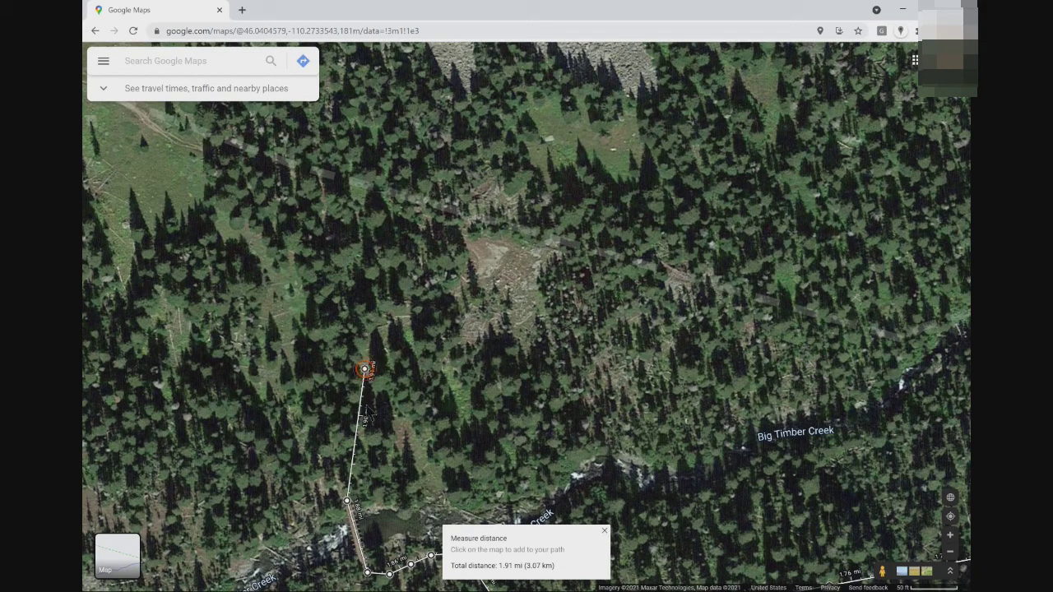
{"action": "left_click", "coordinate": [381, 318]}
{"action": "left_click", "coordinate": [457, 284]}
{"action": "left_click", "coordinate": [487, 246]}
{"action": "left_click", "coordinate": [414, 221]}
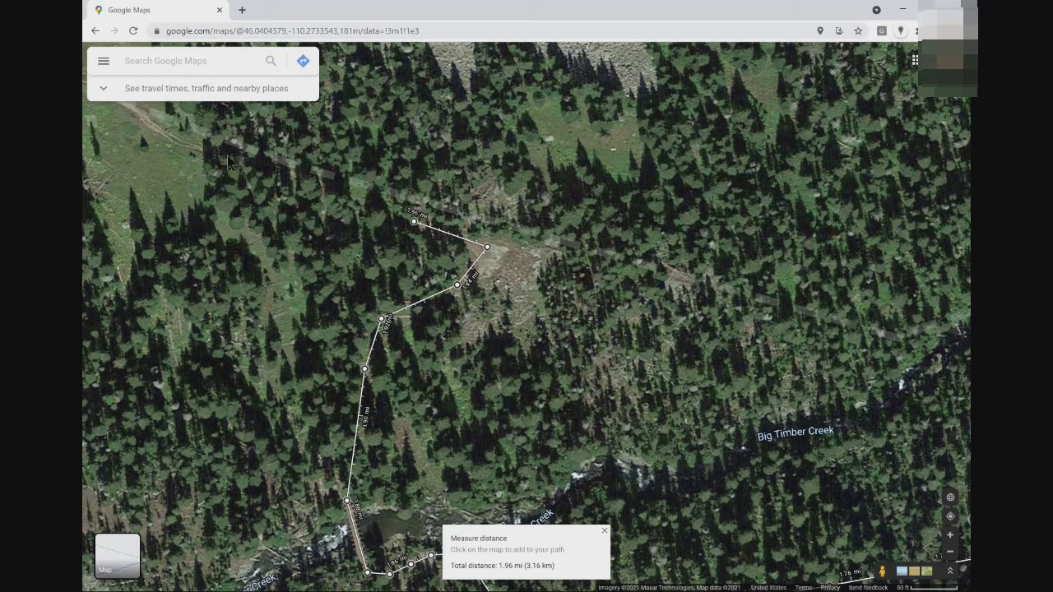
- Continue the measured path northwest across the grassy clearing with the visible trail to about 2.08 mi
{"action": "left_click", "coordinate": [191, 148]}
{"action": "left_click_drag", "start_coordinate": [191, 148], "coordinate": [613, 424]}
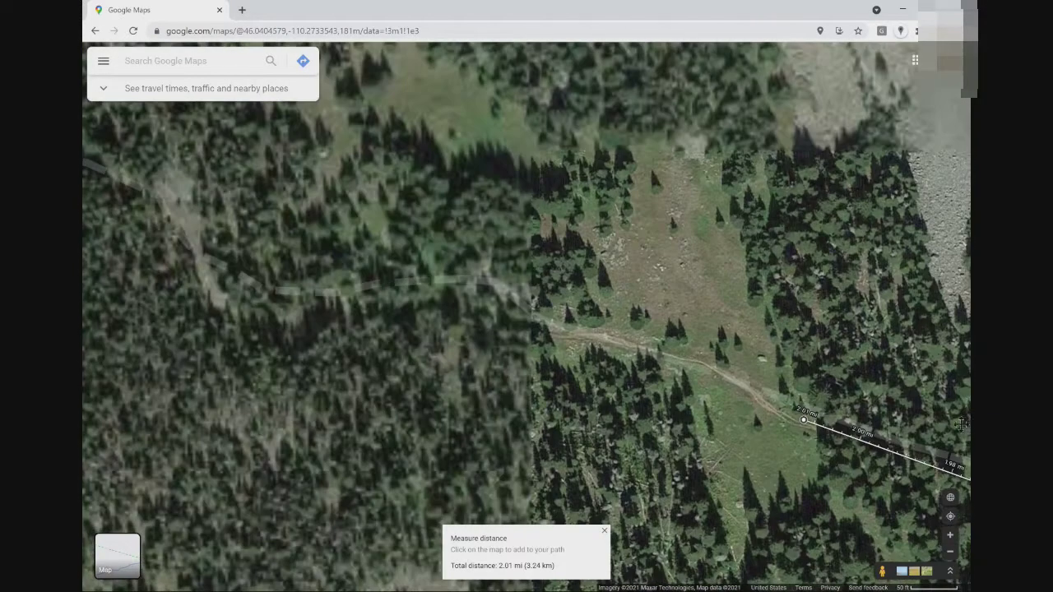
{"action": "left_click", "coordinate": [558, 332]}
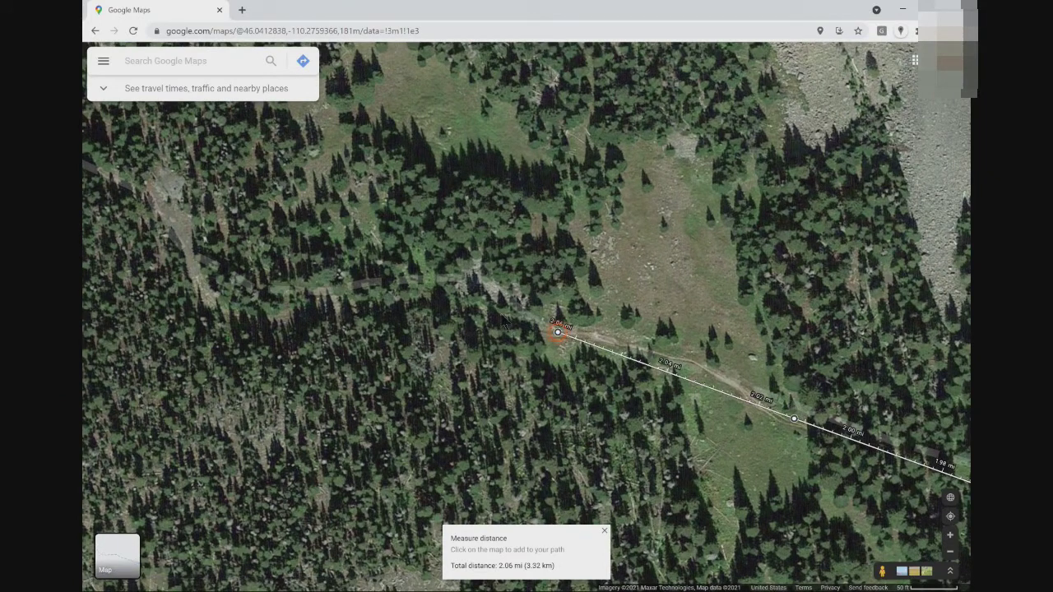
{"action": "left_click", "coordinate": [482, 282]}
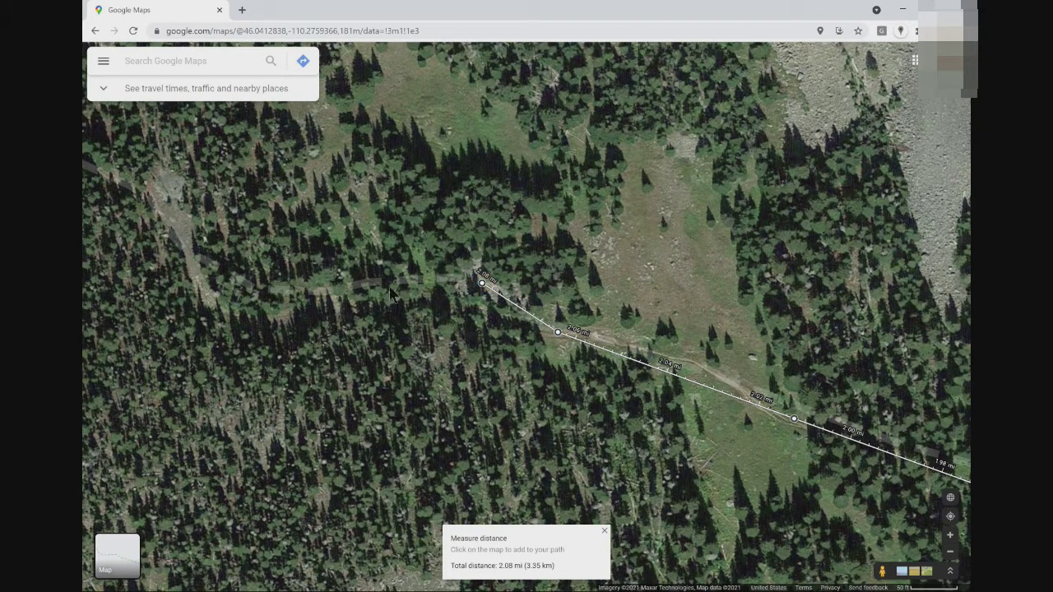
- Trace the path west to the foot of the narrow rocky strip and bend its last segment south, to about 2.14 mi
{"action": "left_click", "coordinate": [400, 282]}
{"action": "left_click", "coordinate": [325, 291]}
{"action": "left_click", "coordinate": [281, 314]}
{"action": "left_click", "coordinate": [208, 297]}
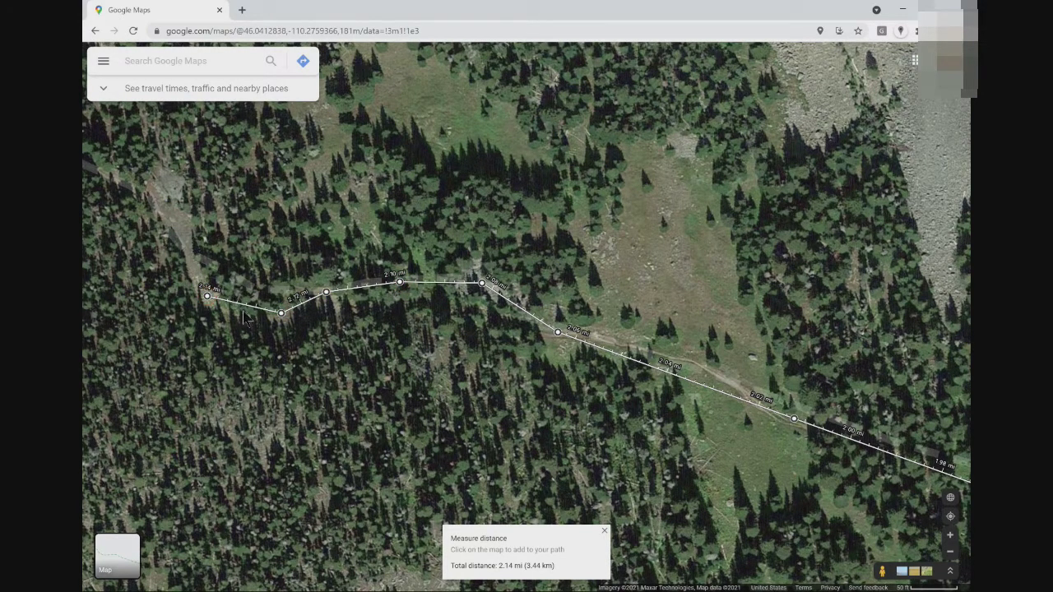
{"action": "left_click_drag", "start_coordinate": [239, 304], "coordinate": [240, 322]}
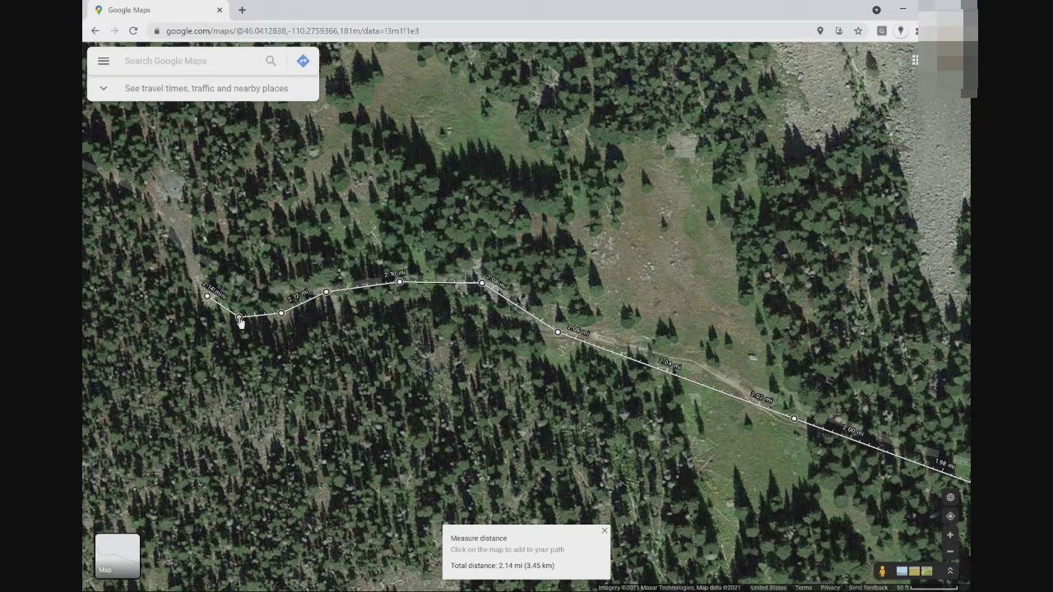
- Extend the path northwest up the narrow rocky strip and on to the edge of the green meadow, about 2.19 mi
{"action": "left_click", "coordinate": [170, 220]}
{"action": "left_click_drag", "start_coordinate": [172, 230], "coordinate": [534, 363]}
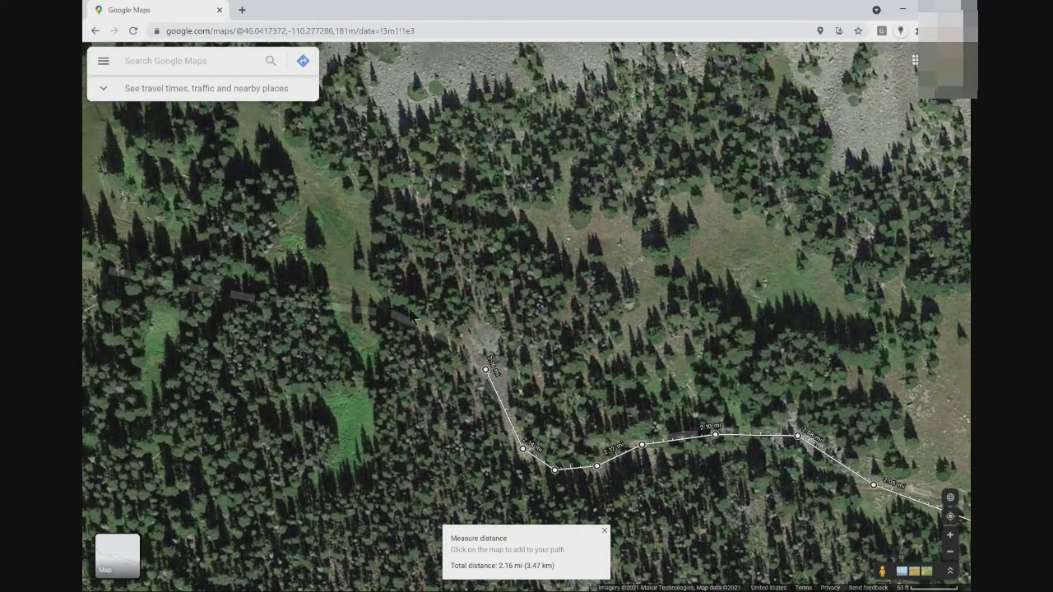
{"action": "left_click", "coordinate": [463, 344]}
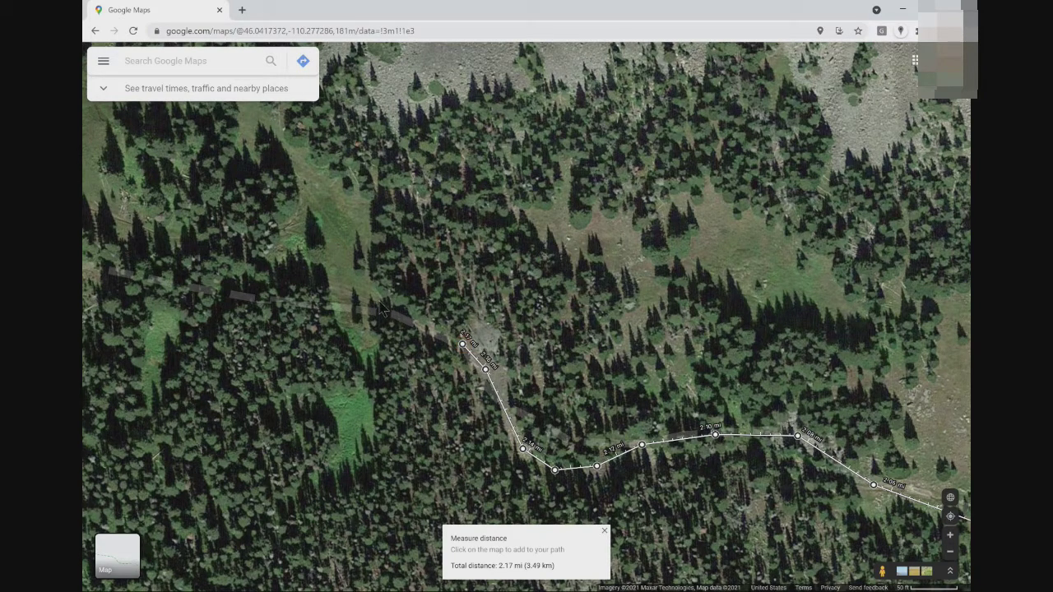
{"action": "left_click", "coordinate": [370, 302]}
{"action": "left_click", "coordinate": [338, 292]}
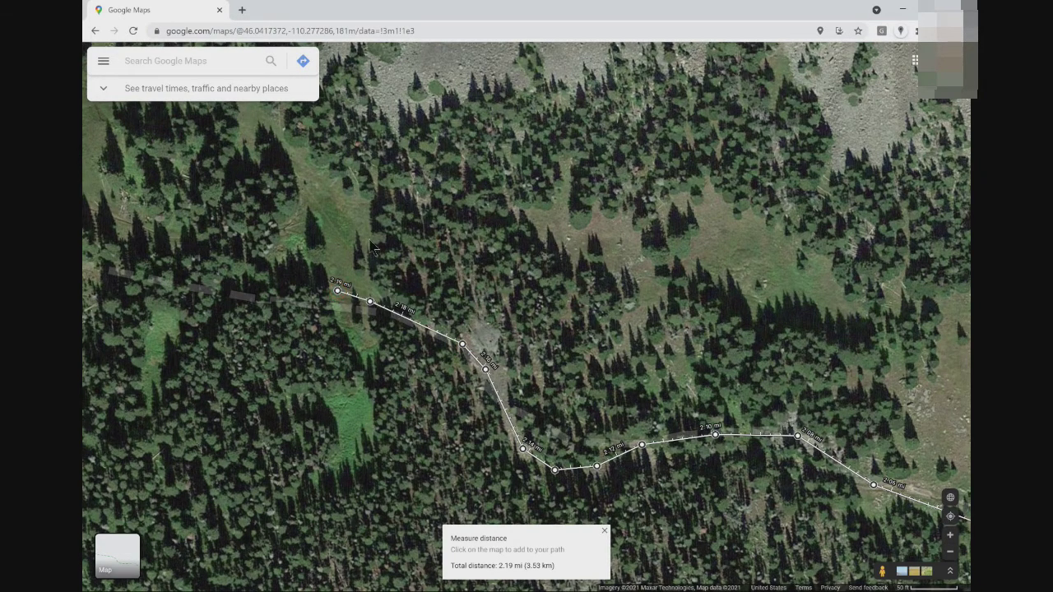
- Extend the path northwest along the meadow's lower tree line and move its endpoint onto the trail at about 2.27 mi
{"action": "scroll", "coordinate": [350, 296], "scroll_direction": "up", "scroll_amount": 3}
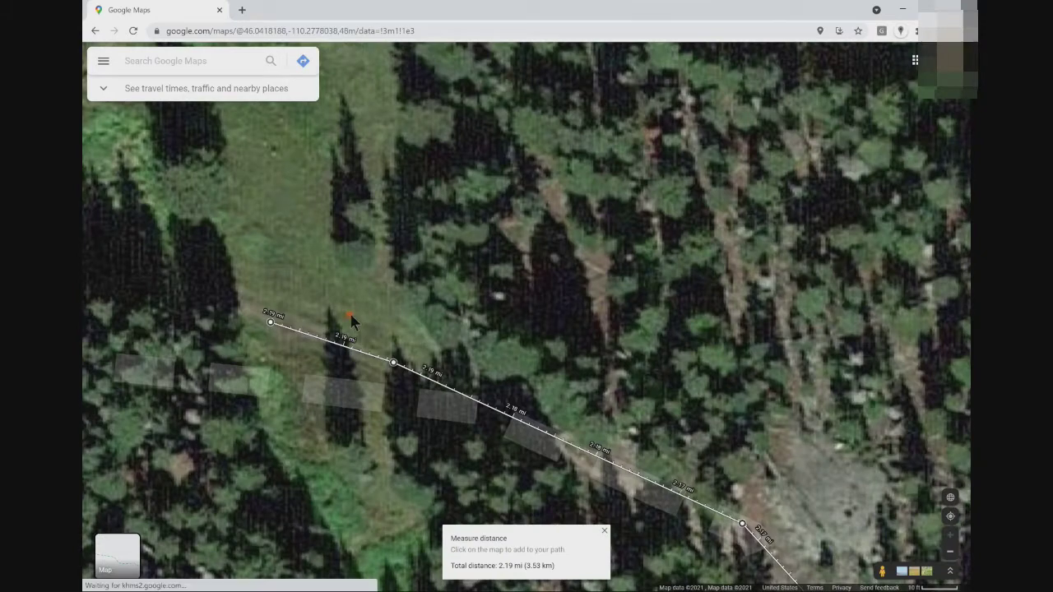
{"action": "left_click_drag", "start_coordinate": [349, 313], "coordinate": [627, 327]}
{"action": "scroll", "coordinate": [626, 327], "scroll_direction": "down", "scroll_amount": 3}
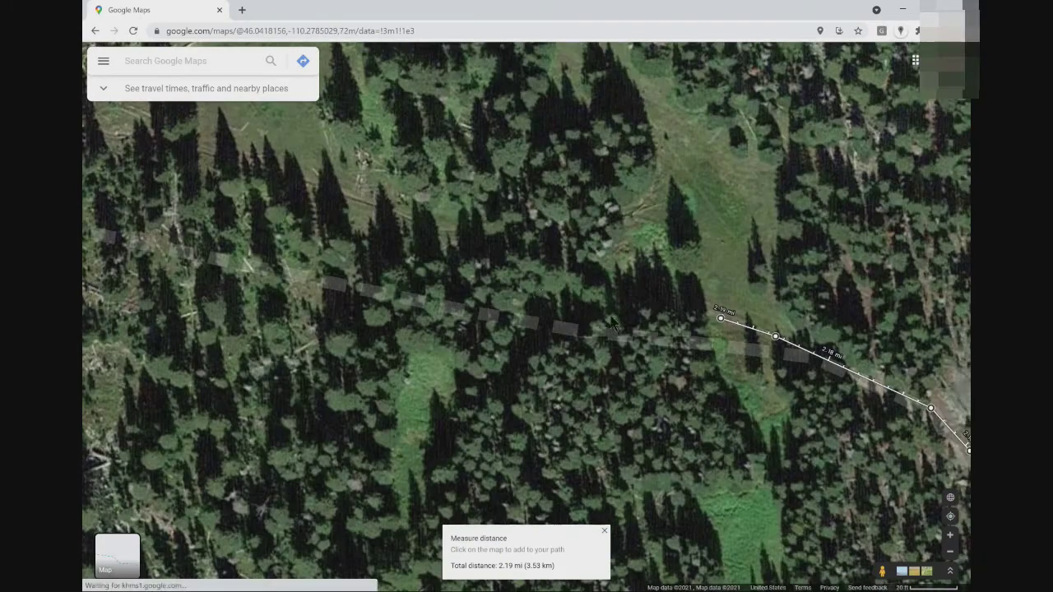
{"action": "left_click", "coordinate": [132, 121]}
{"action": "left_click_drag", "start_coordinate": [221, 162], "coordinate": [658, 342]}
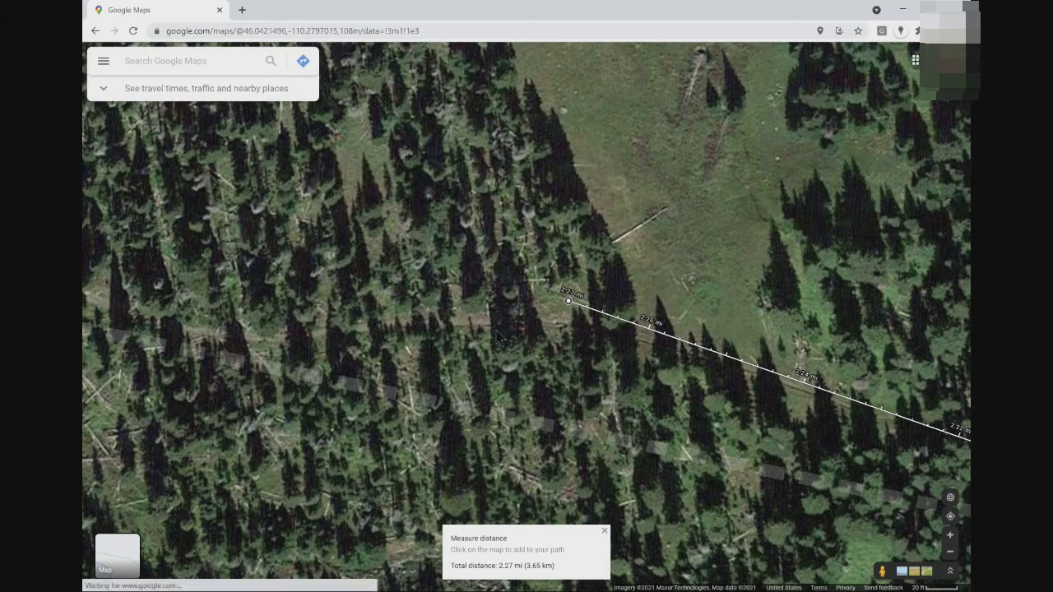
{"action": "left_click_drag", "start_coordinate": [566, 308], "coordinate": [564, 335]}
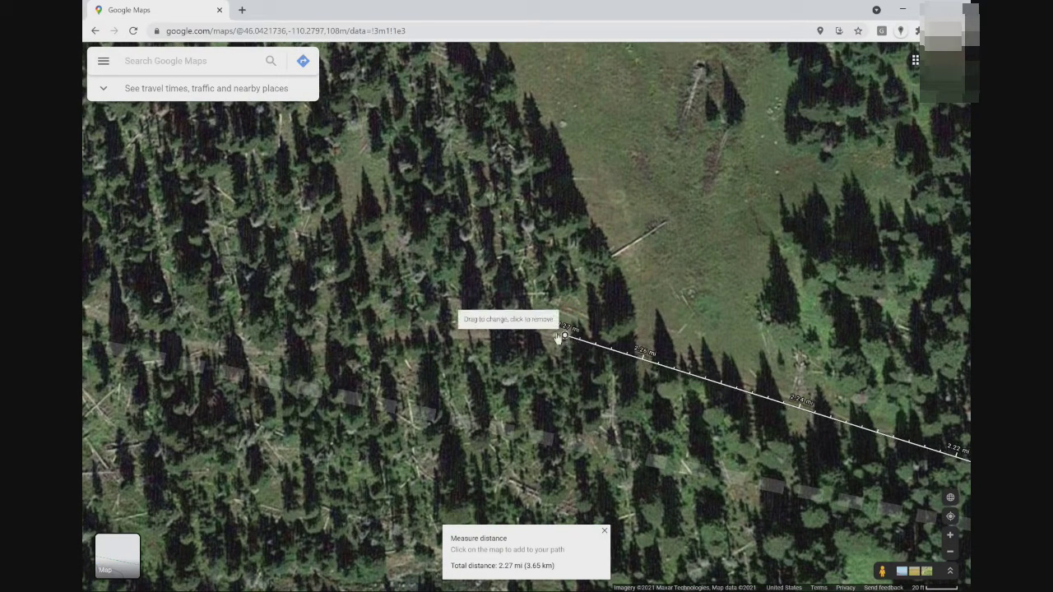
- Trace the trail west and northwest through the forest beyond the meadow, adjusting the path to follow the trail
{"action": "left_click", "coordinate": [459, 333]}
{"action": "left_click", "coordinate": [315, 345]}
{"action": "mouse_move", "coordinate": [310, 307]}
{"action": "left_mouse_down"}
{"action": "mouse_move", "coordinate": [678, 338]}
{"action": "mouse_move", "coordinate": [887, 378]}
{"action": "left_mouse_up"}
{"action": "left_click", "coordinate": [496, 347]}
{"action": "left_click", "coordinate": [238, 252]}
{"action": "left_click_drag", "start_coordinate": [394, 215], "coordinate": [765, 356]}
{"action": "left_click", "coordinate": [501, 349]}
{"action": "left_click_drag", "start_coordinate": [568, 372], "coordinate": [572, 360]}
- Extend the path west-southwest through the trees to the visible trail section at about 2.46 mi
{"action": "left_click_drag", "start_coordinate": [407, 334], "coordinate": [605, 345]}
{"action": "left_click", "coordinate": [593, 358]}
{"action": "left_click", "coordinate": [432, 399]}
{"action": "left_click", "coordinate": [394, 407]}
{"action": "left_click", "coordinate": [332, 413]}
{"action": "left_click", "coordinate": [246, 415]}
{"action": "left_click", "coordinate": [168, 402]}
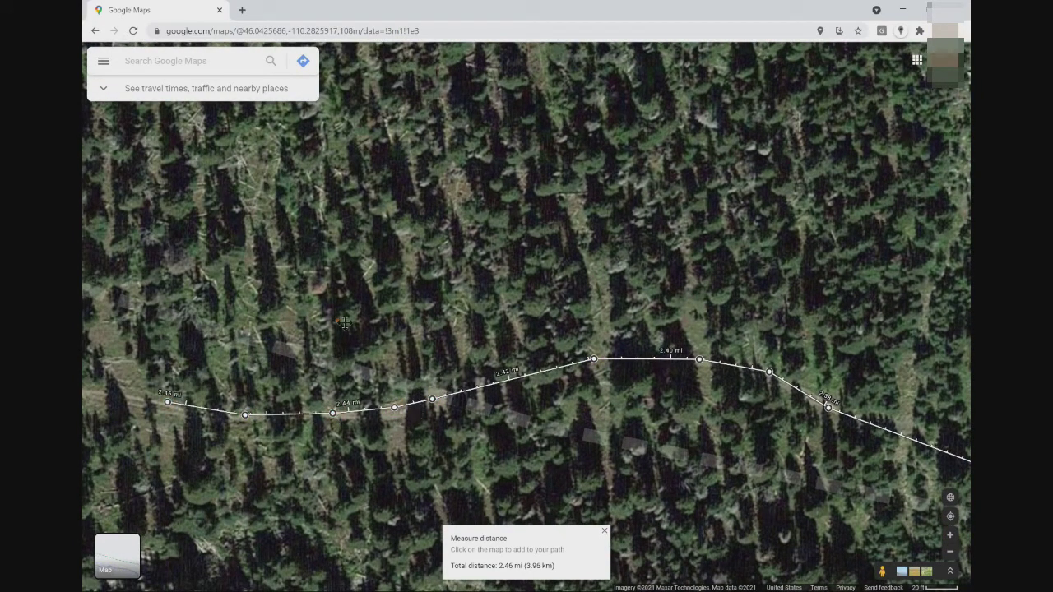
- Continue the measured path west from the 2.46 mi point, following the trail's bends with closely spaced points
{"action": "left_click_drag", "start_coordinate": [337, 319], "coordinate": [840, 308]}
{"action": "left_click", "coordinate": [585, 381]}
{"action": "left_click", "coordinate": [427, 342]}
{"action": "left_click_drag", "start_coordinate": [290, 317], "coordinate": [706, 385]}
{"action": "left_click", "coordinate": [706, 385]}
{"action": "left_click", "coordinate": [608, 316]}
{"action": "left_click", "coordinate": [540, 301]}
{"action": "left_click", "coordinate": [420, 290]}
{"action": "left_click", "coordinate": [372, 238]}
{"action": "left_click", "coordinate": [264, 223]}
- Extend the measured path steadily northwest along the trail through the forest north of the creek
{"action": "left_click_drag", "start_coordinate": [271, 232], "coordinate": [671, 418]}
{"action": "left_click", "coordinate": [568, 391]}
{"action": "left_click", "coordinate": [454, 297]}
{"action": "left_click", "coordinate": [318, 164]}
{"action": "left_click", "coordinate": [226, 125]}
{"action": "left_click_drag", "start_coordinate": [234, 132], "coordinate": [587, 365]}
{"action": "left_click_drag", "start_coordinate": [145, 162], "coordinate": [560, 350]}
{"action": "left_click", "coordinate": [236, 220]}
{"action": "left_click", "coordinate": [120, 194]}
- Add further path points to the west and reshape two segments to match the trail's curves
{"action": "left_click_drag", "start_coordinate": [337, 207], "coordinate": [747, 303]}
{"action": "left_click", "coordinate": [319, 145]}
{"action": "left_click_drag", "start_coordinate": [591, 228], "coordinate": [884, 511]}
{"action": "left_click", "coordinate": [463, 387]}
{"action": "left_click_drag", "start_coordinate": [538, 408], "coordinate": [537, 373]}
{"action": "left_click", "coordinate": [413, 377]}
{"action": "left_click", "coordinate": [211, 363]}
{"action": "left_click_drag", "start_coordinate": [312, 369], "coordinate": [307, 399]}
- Trace the trail northwest through the forest above Big Timber Creek to about 2.95 mi
{"action": "left_click_drag", "start_coordinate": [108, 303], "coordinate": [463, 357]}
{"action": "left_click", "coordinate": [466, 348]}
{"action": "left_click_drag", "start_coordinate": [321, 262], "coordinate": [608, 299]}
{"action": "left_click", "coordinate": [612, 343]}
{"action": "left_click", "coordinate": [571, 341]}
{"action": "left_click", "coordinate": [410, 282]}
{"action": "left_click_drag", "start_coordinate": [349, 246], "coordinate": [557, 357]}
{"action": "left_click", "coordinate": [509, 338]}
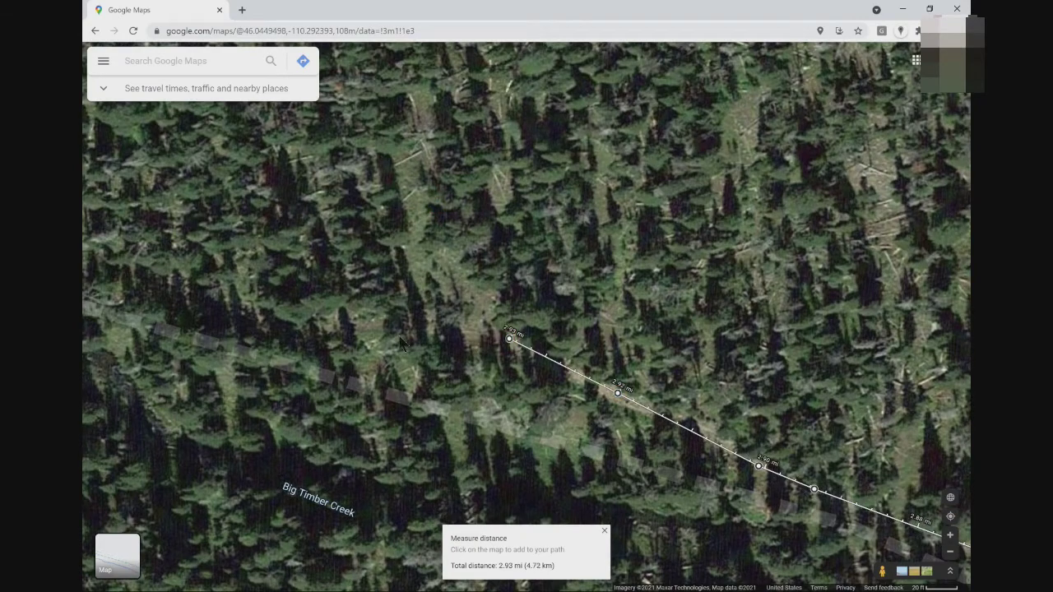
{"action": "left_click", "coordinate": [381, 331]}
- Extend the path west-northwest along the creek's north side to the trees below the large scree field, about 3.1 mi
{"action": "scroll", "coordinate": [681, 358], "scroll_direction": "down", "scroll_amount": 3}
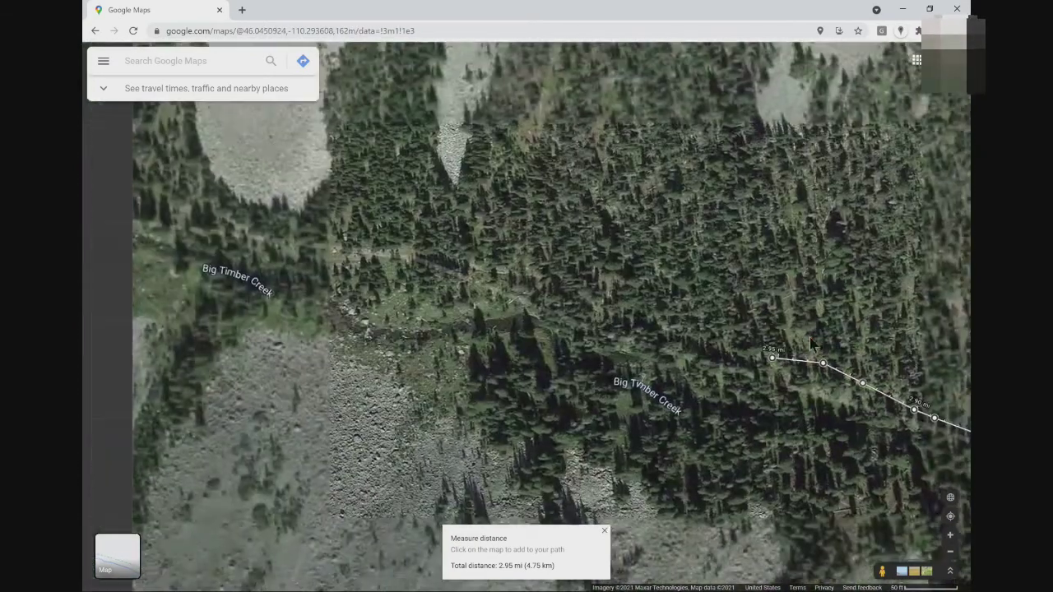
{"action": "scroll", "coordinate": [681, 358], "scroll_direction": "down", "scroll_amount": 1}
{"action": "scroll", "coordinate": [540, 255], "scroll_direction": "up", "scroll_amount": 3}
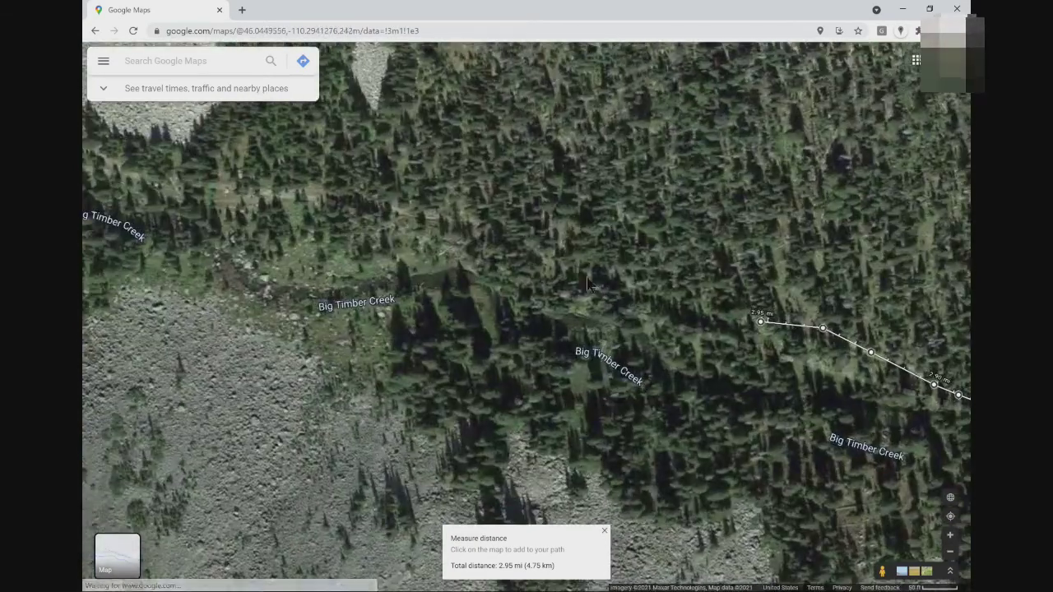
{"action": "left_click", "coordinate": [588, 273]}
{"action": "left_click", "coordinate": [547, 263]}
{"action": "left_click", "coordinate": [471, 223]}
{"action": "left_click", "coordinate": [460, 213]}
{"action": "left_click", "coordinate": [431, 218]}
{"action": "left_click", "coordinate": [309, 191]}
{"action": "left_click_drag", "start_coordinate": [317, 202], "coordinate": [590, 324]}
{"action": "scroll", "coordinate": [590, 323], "scroll_direction": "down", "scroll_amount": 2}
{"action": "left_click", "coordinate": [567, 320]}
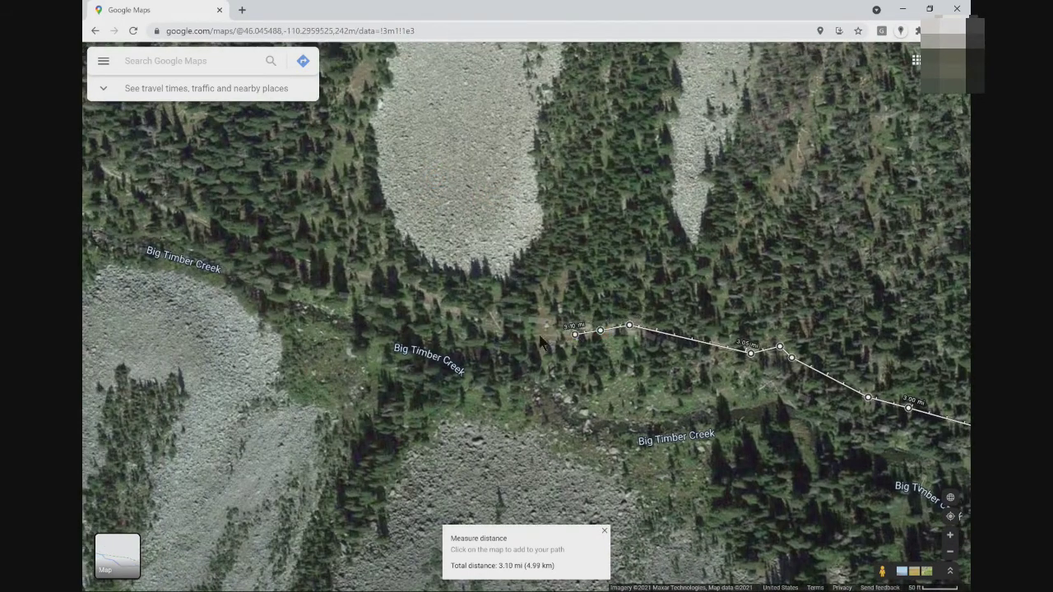
- Trace the trail west beneath the large scree field and northwest past its lower edge to about 3.16 mi
{"action": "left_click", "coordinate": [550, 323]}
{"action": "left_click", "coordinate": [526, 322]}
{"action": "scroll", "coordinate": [501, 307], "scroll_direction": "up", "scroll_amount": 2}
{"action": "left_click", "coordinate": [382, 312]}
{"action": "left_click", "coordinate": [355, 281]}
{"action": "left_click", "coordinate": [238, 244]}
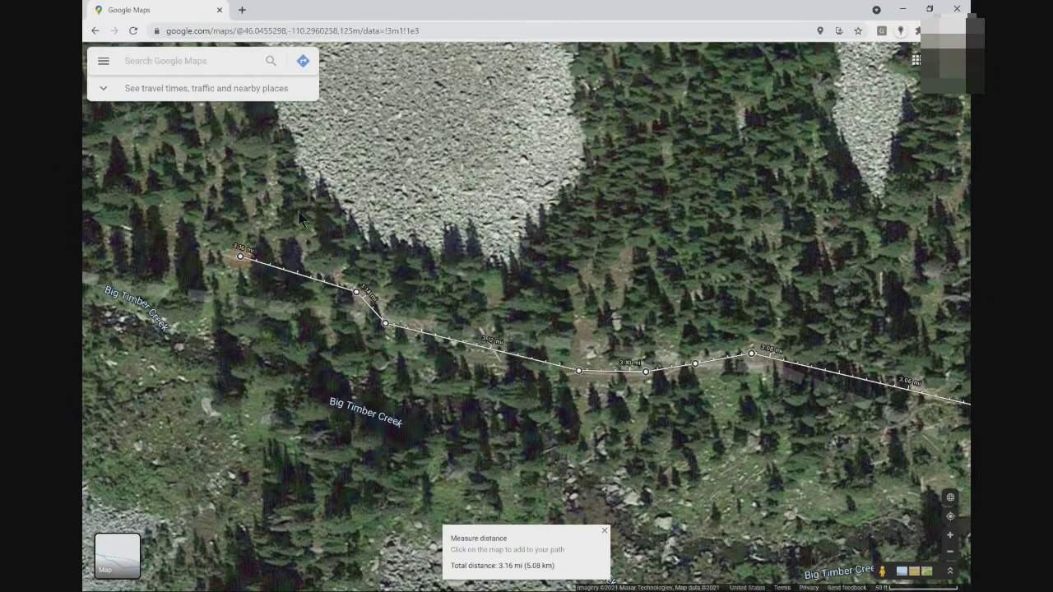
- Continue the measured path northwest into the forest beyond the scree field to about 3.25 mi
{"action": "left_click_drag", "start_coordinate": [404, 244], "coordinate": [560, 302]}
{"action": "scroll", "coordinate": [560, 302], "scroll_direction": "down", "scroll_amount": 1}
{"action": "left_click", "coordinate": [458, 301]}
{"action": "left_click_drag", "start_coordinate": [457, 301], "coordinate": [724, 344]}
{"action": "left_click", "coordinate": [646, 306]}
{"action": "left_click", "coordinate": [557, 262]}
{"action": "left_click_drag", "start_coordinate": [513, 212], "coordinate": [783, 387]}
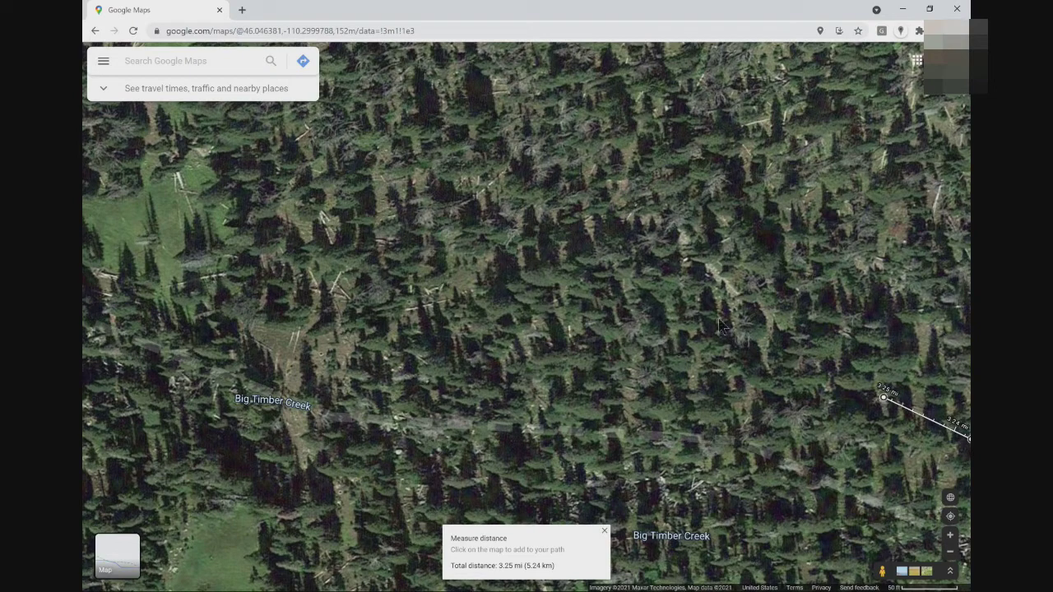
- Extend the path northwest through dense forest and back west-southwest to the small bare clearing at about 3.38 mi
{"action": "left_click", "coordinate": [723, 282]}
{"action": "left_click", "coordinate": [628, 216]}
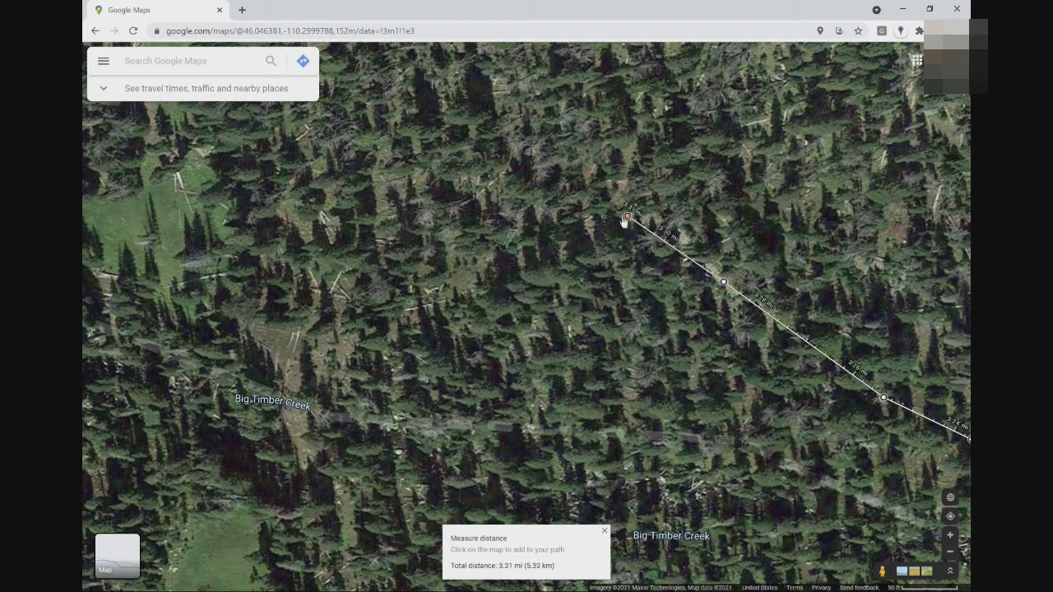
{"action": "left_click", "coordinate": [496, 259]}
{"action": "left_click", "coordinate": [443, 297]}
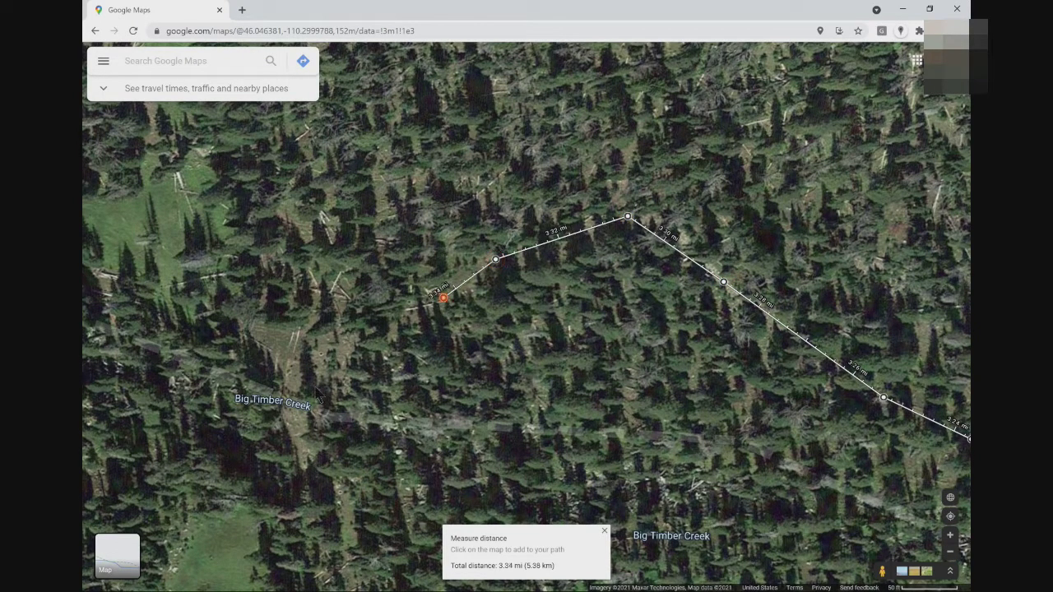
{"action": "left_click", "coordinate": [284, 335]}
{"action": "left_click", "coordinate": [260, 322]}
{"action": "left_click_drag", "start_coordinate": [384, 250], "coordinate": [506, 372]}
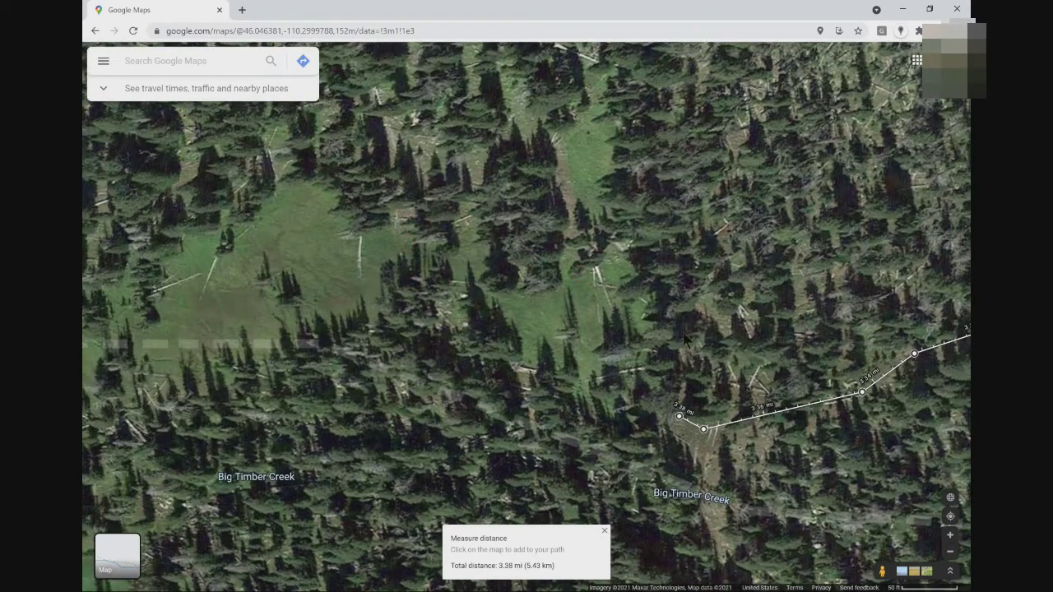
- Extend the path northwest below the small green clearing and west along the next meadow's lower edge to about 3.47 mi
{"action": "left_click", "coordinate": [512, 355]}
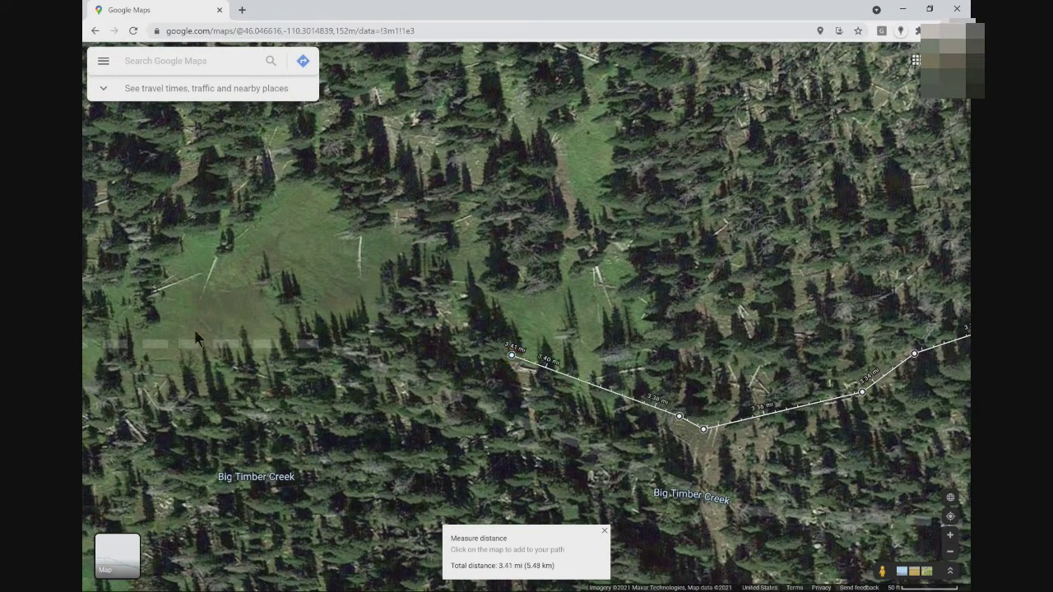
{"action": "left_click", "coordinate": [156, 351]}
{"action": "left_click_drag", "start_coordinate": [163, 332], "coordinate": [639, 349]}
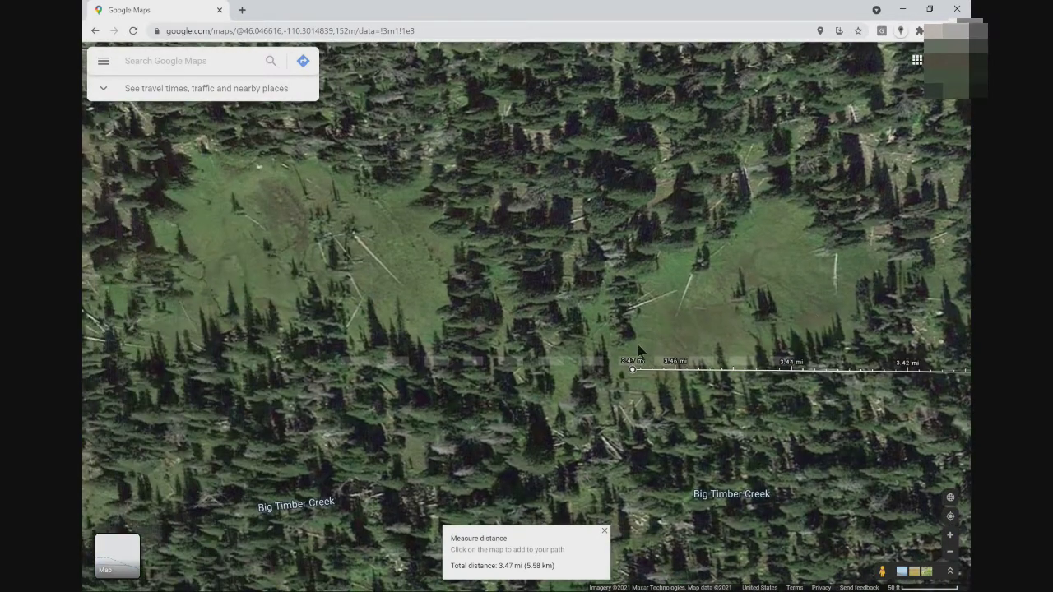
- Extend the path west across the lower part of the next green meadow toward Twin Lakes to about 3.55 mi
{"action": "scroll", "coordinate": [587, 434], "scroll_direction": "down", "scroll_amount": 1}
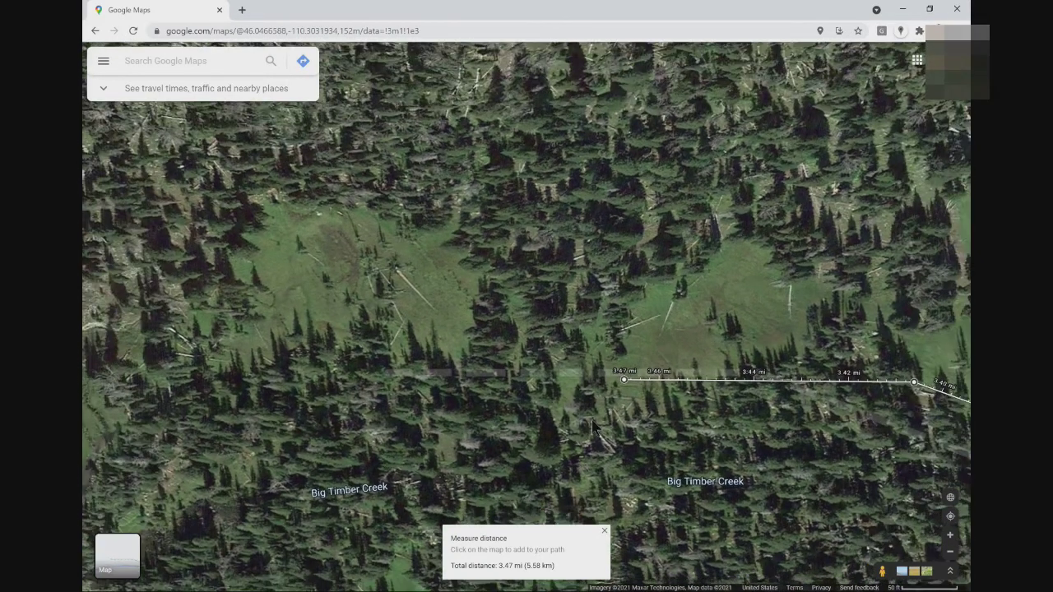
{"action": "left_click_drag", "start_coordinate": [589, 423], "coordinate": [697, 358]}
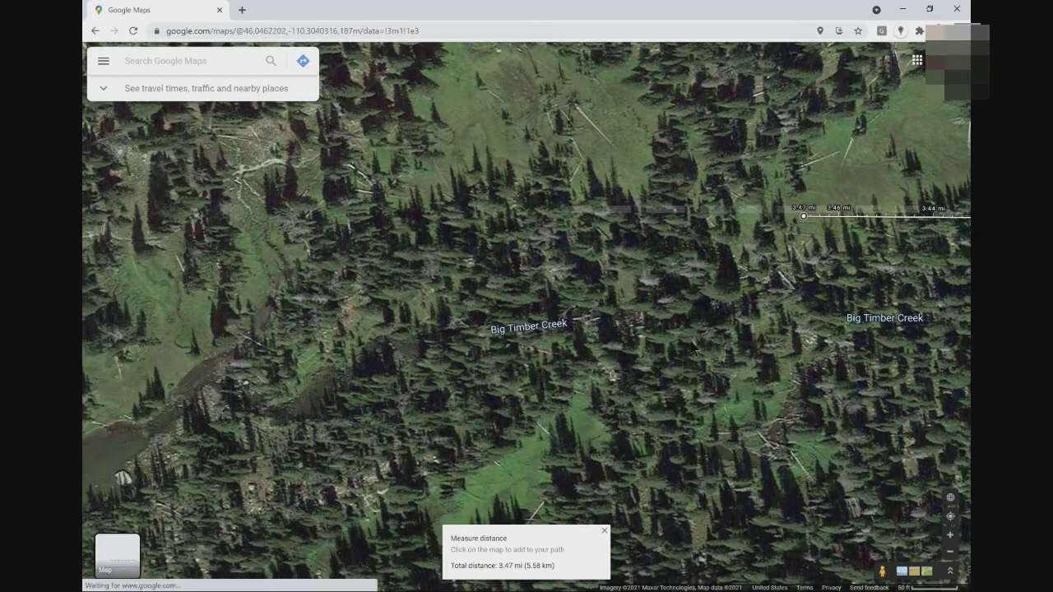
{"action": "scroll", "coordinate": [698, 349], "scroll_direction": "down", "scroll_amount": 2}
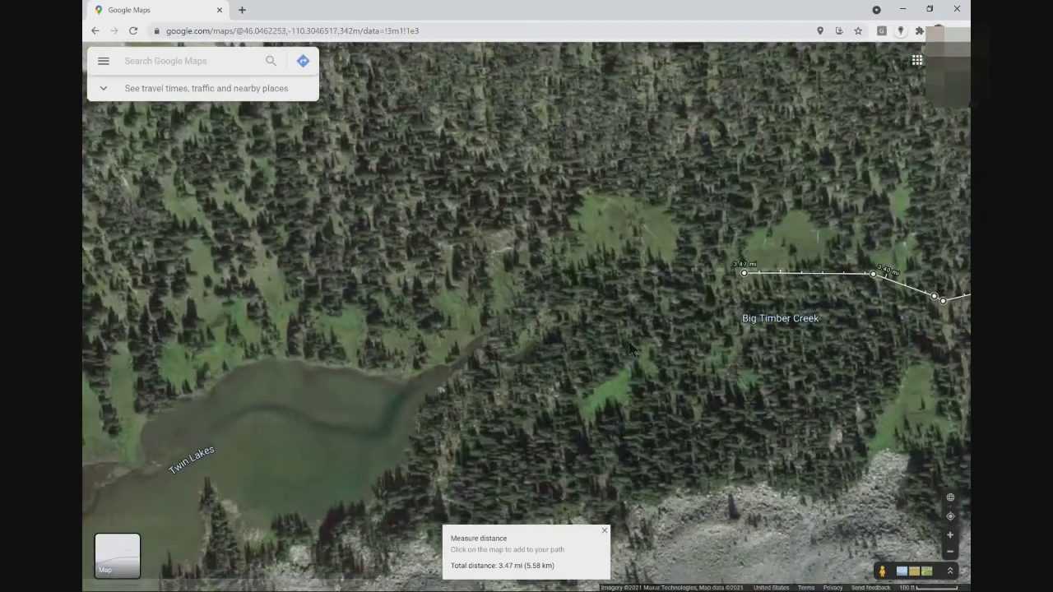
{"action": "scroll", "coordinate": [637, 345], "scroll_direction": "down", "scroll_amount": 2}
{"action": "left_click_drag", "start_coordinate": [623, 347], "coordinate": [598, 308]}
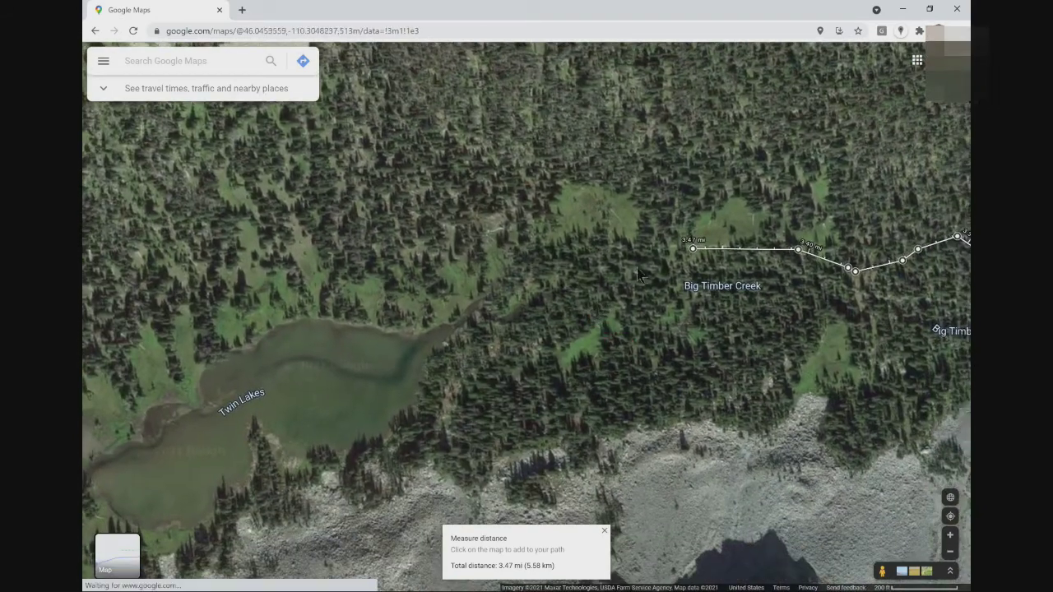
{"action": "left_click", "coordinate": [620, 227]}
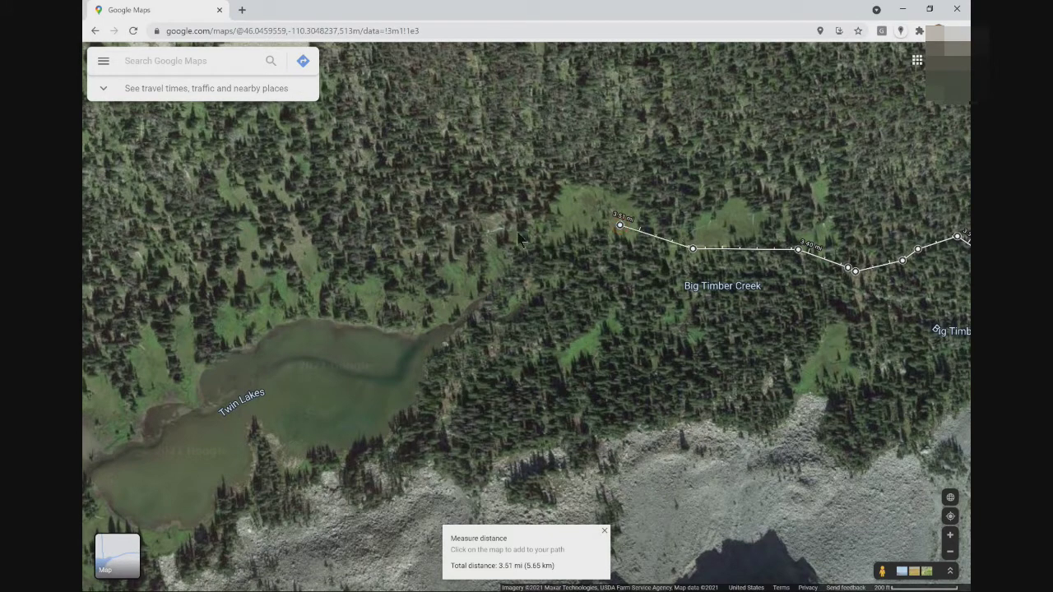
{"action": "left_click", "coordinate": [561, 227]}
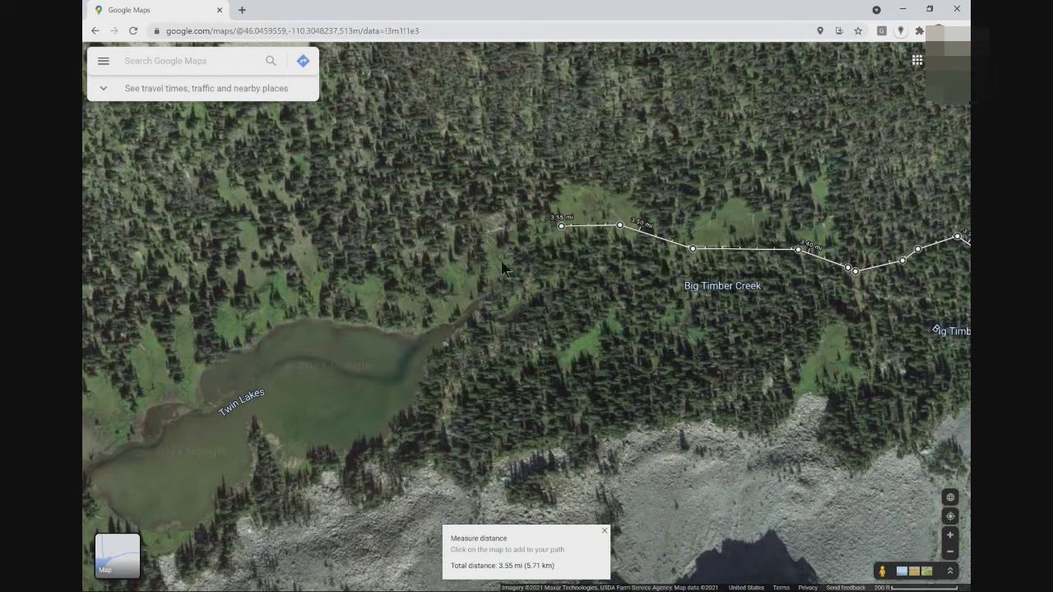
- Extend the path southwest toward Twin Lakes to about 3.58 mi and reshape its last segment northward onto the visible trail
{"action": "left_click", "coordinate": [503, 247]}
{"action": "scroll", "coordinate": [496, 255], "scroll_direction": "up", "scroll_amount": 3}
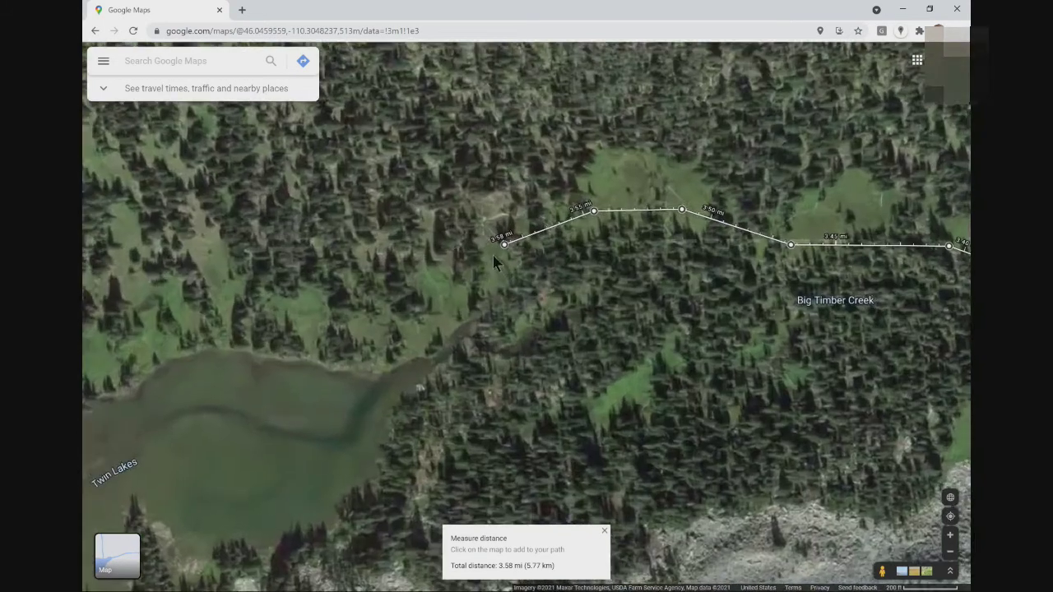
{"action": "scroll", "coordinate": [493, 260], "scroll_direction": "up", "scroll_amount": 2}
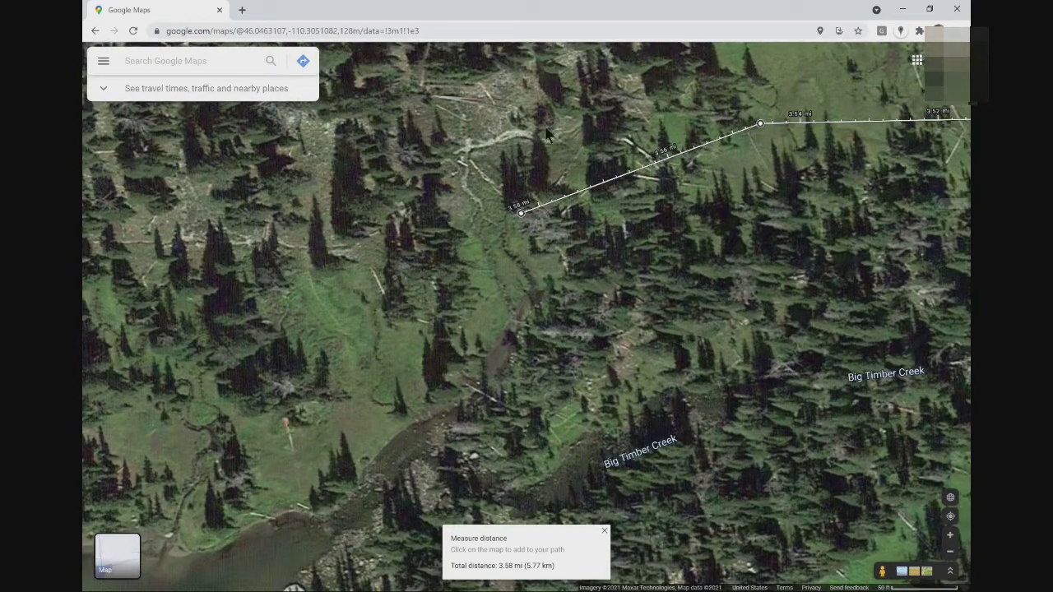
{"action": "left_click_drag", "start_coordinate": [668, 163], "coordinate": [632, 102]}
{"action": "left_click_drag", "start_coordinate": [521, 214], "coordinate": [508, 138]}
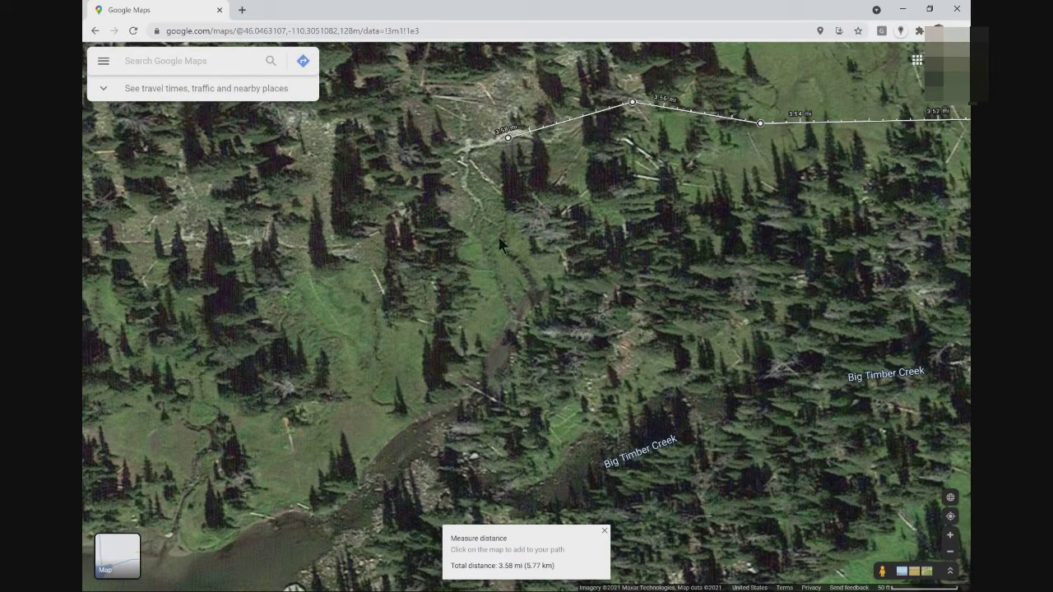
- Extend the path south past the fallen logs, ending northeast of the Twin Lakes outlet at about 3.61 mi
{"action": "left_click", "coordinate": [476, 193]}
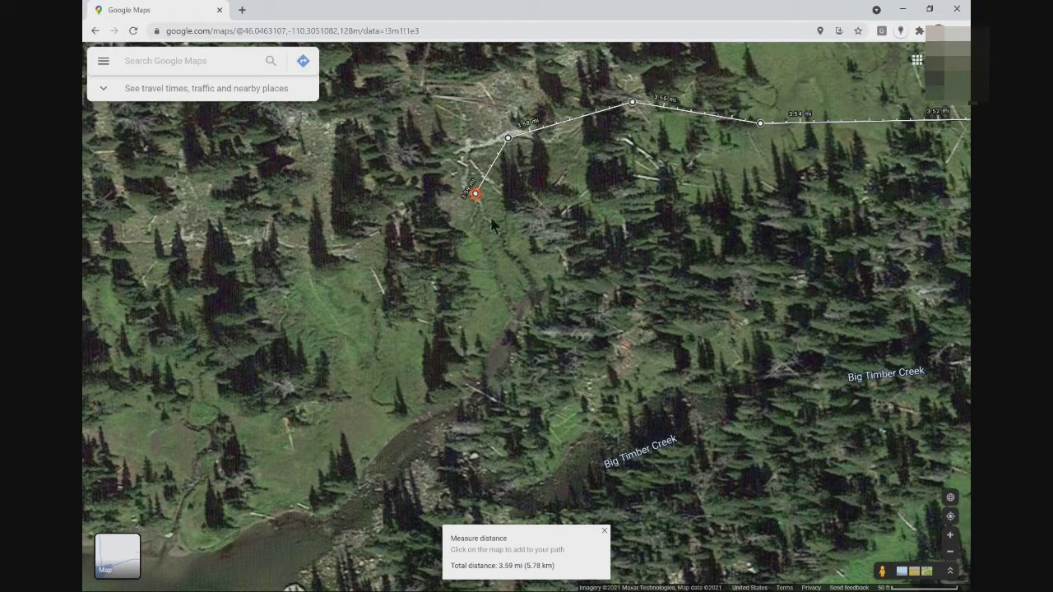
{"action": "left_click", "coordinate": [523, 270]}
{"action": "scroll", "coordinate": [547, 278], "scroll_direction": "down", "scroll_amount": 2}
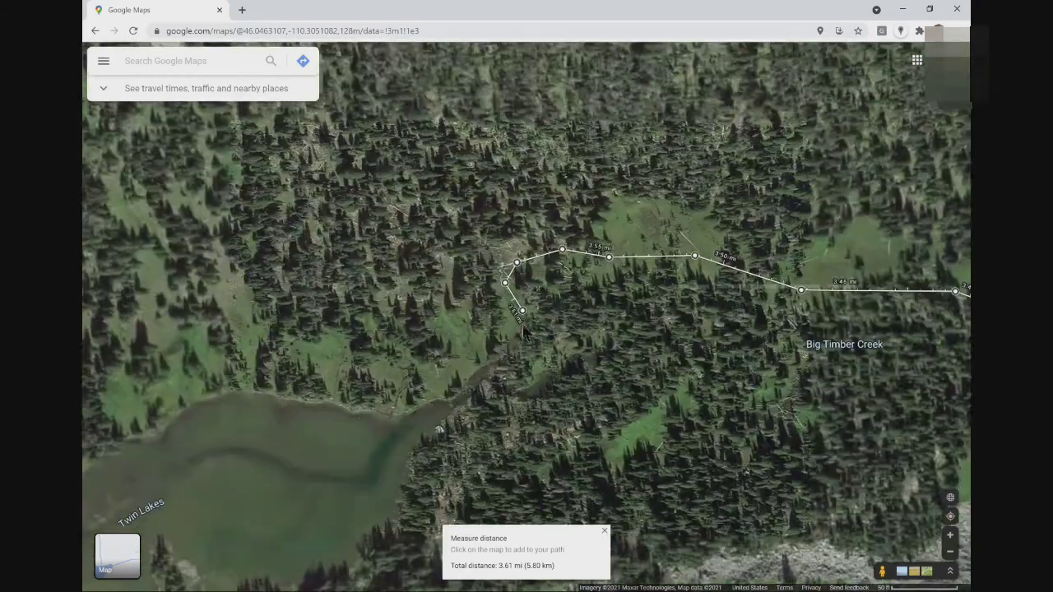
{"action": "scroll", "coordinate": [525, 330], "scroll_direction": "down", "scroll_amount": 2}
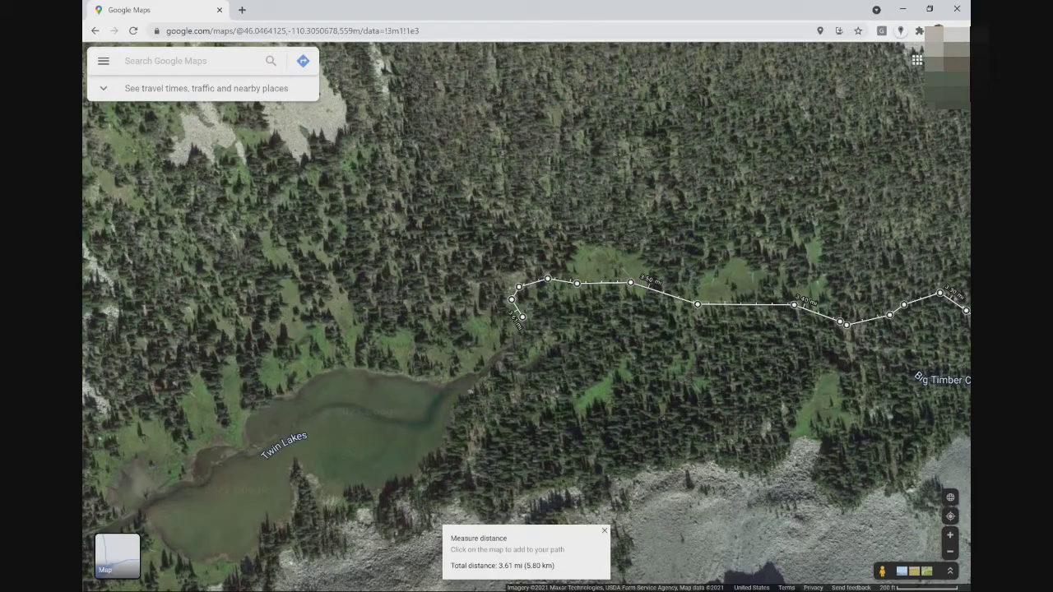
- Switch to the GRADE CALCULATOR workbook in Excel and enter 3.61 as the measured distance in miles in H25
{"action": "key", "text": "alt+Tab"}
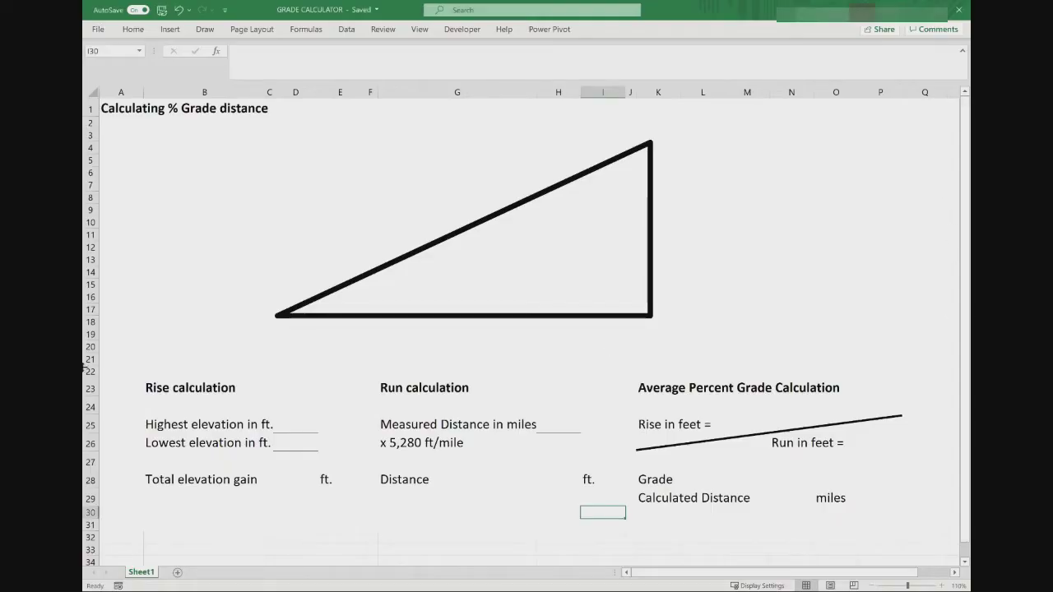
{"action": "left_click", "coordinate": [560, 425]}
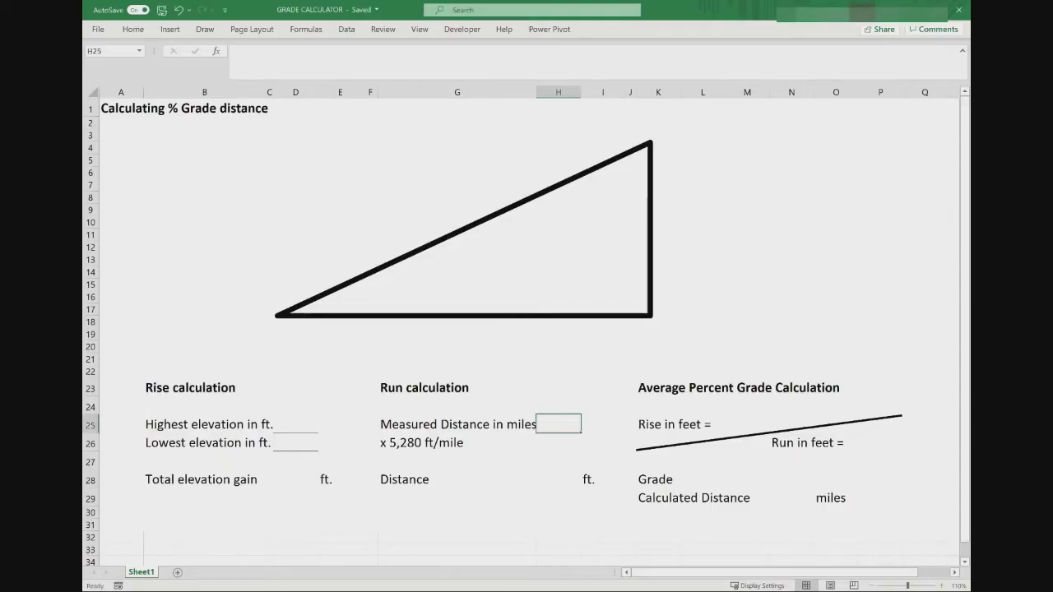
{"action": "type", "text": "3.61"}
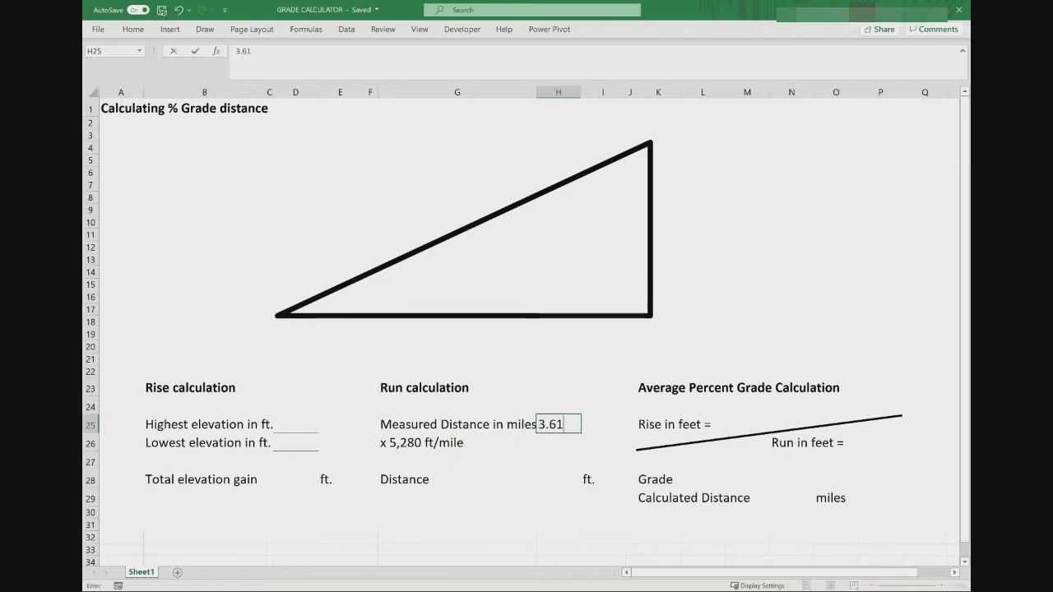
{"action": "key", "text": "Return"}
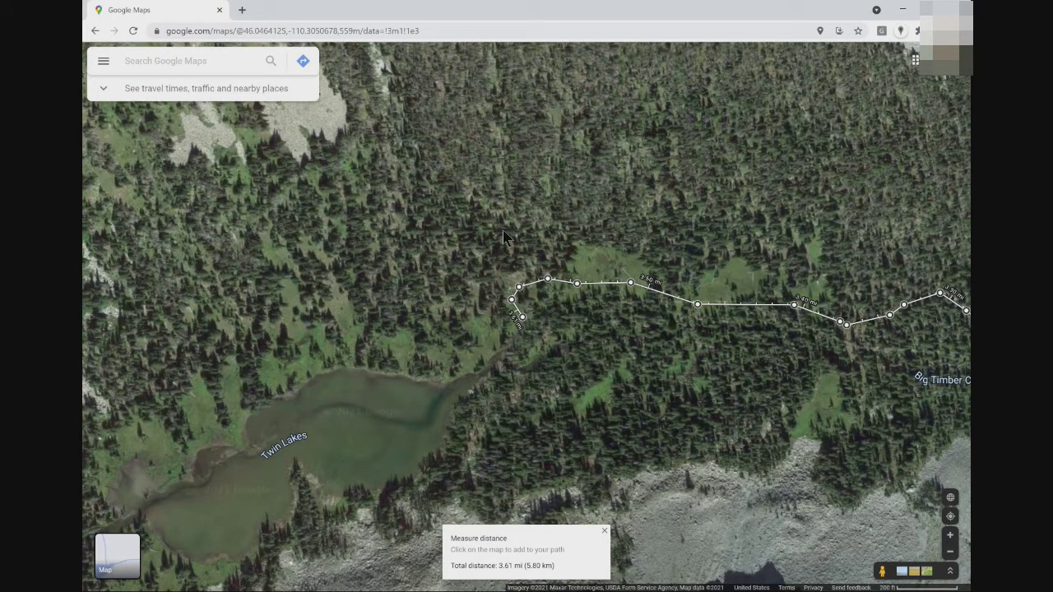
- Turn on the terrain map and examine the contour elevations around the path's end at Twin Lakes
{"action": "left_click", "coordinate": [105, 63]}
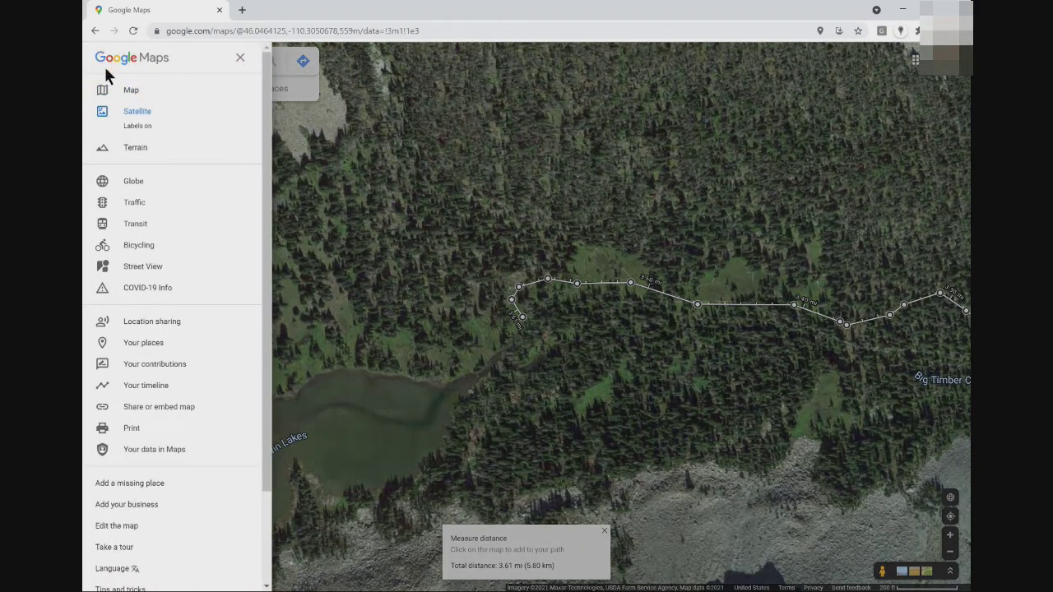
{"action": "left_click", "coordinate": [136, 150]}
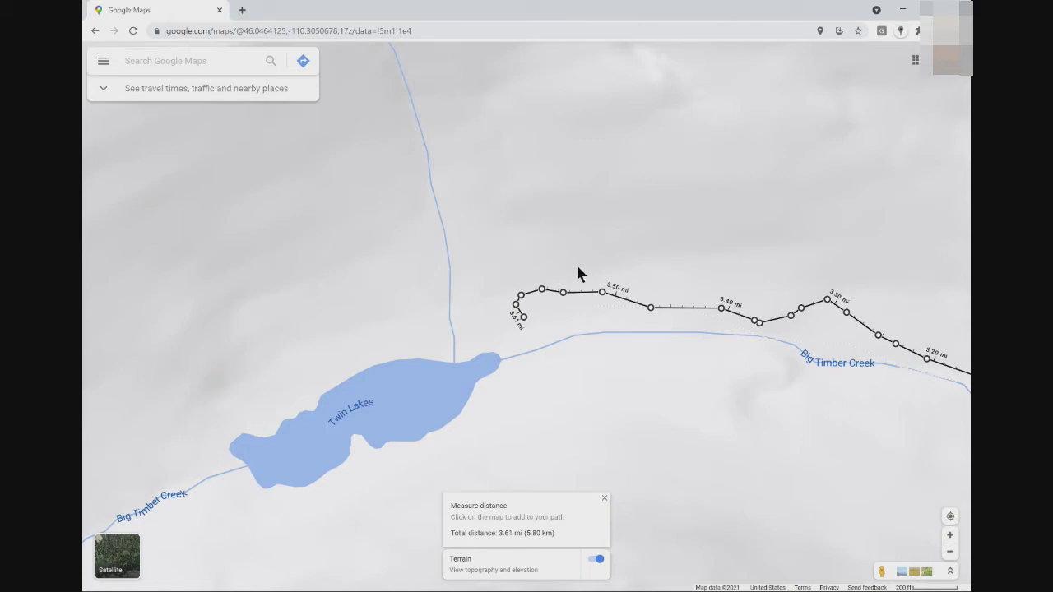
{"action": "scroll", "coordinate": [577, 267], "scroll_direction": "down", "scroll_amount": 2}
{"action": "scroll", "coordinate": [578, 273], "scroll_direction": "down", "scroll_amount": 1}
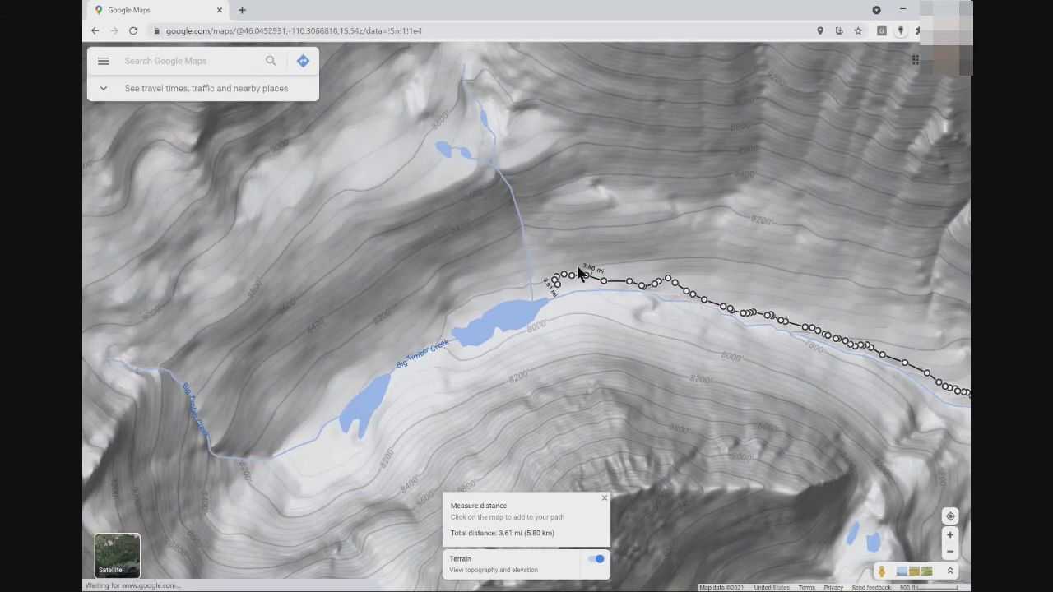
{"action": "scroll", "coordinate": [577, 268], "scroll_direction": "up", "scroll_amount": 2}
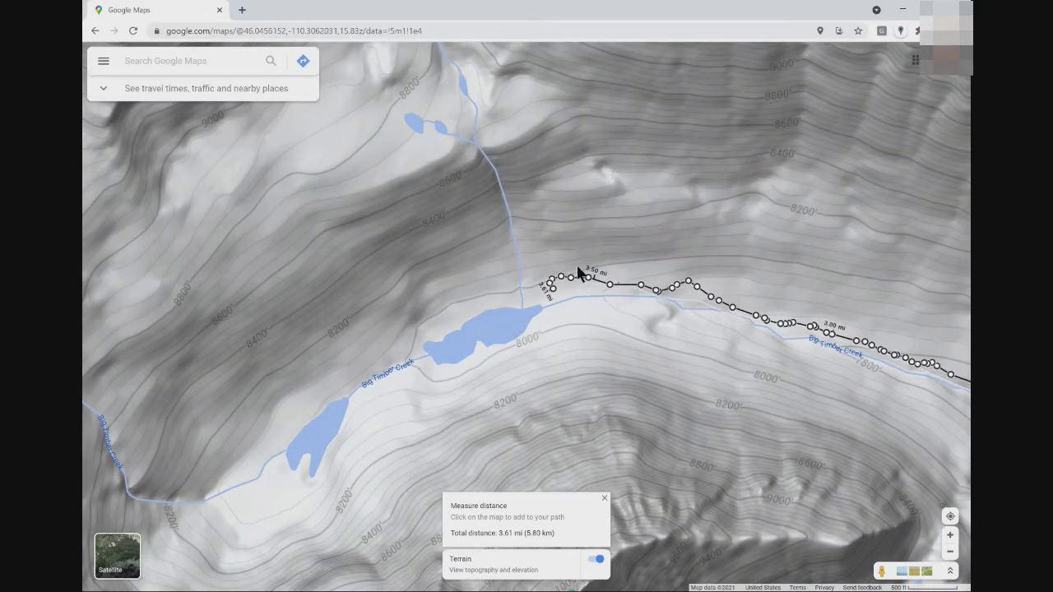
{"action": "scroll", "coordinate": [578, 271], "scroll_direction": "down", "scroll_amount": 3}
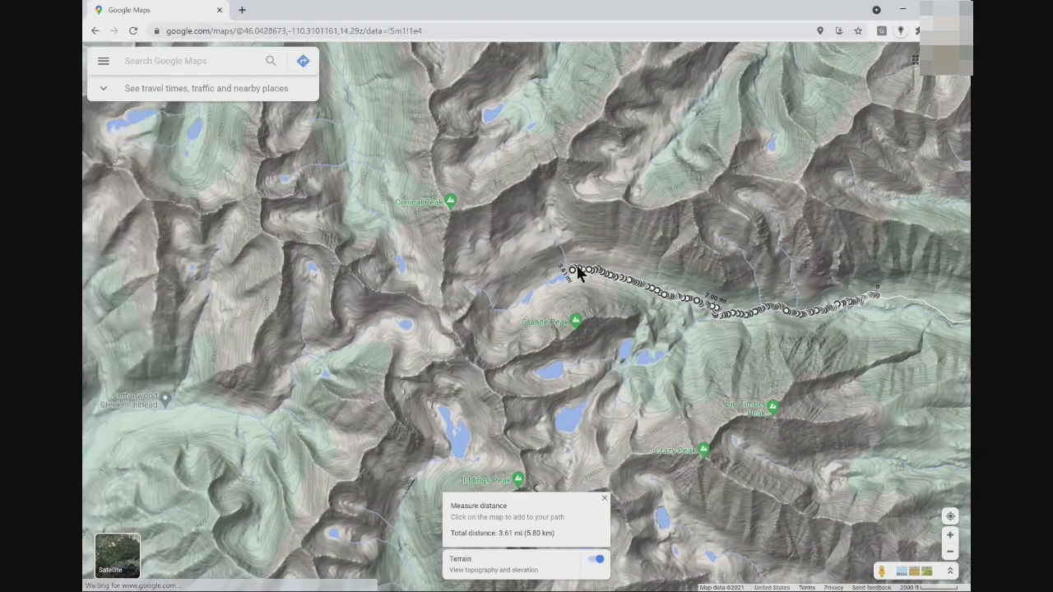
{"action": "scroll", "coordinate": [577, 271], "scroll_direction": "down", "scroll_amount": 5}
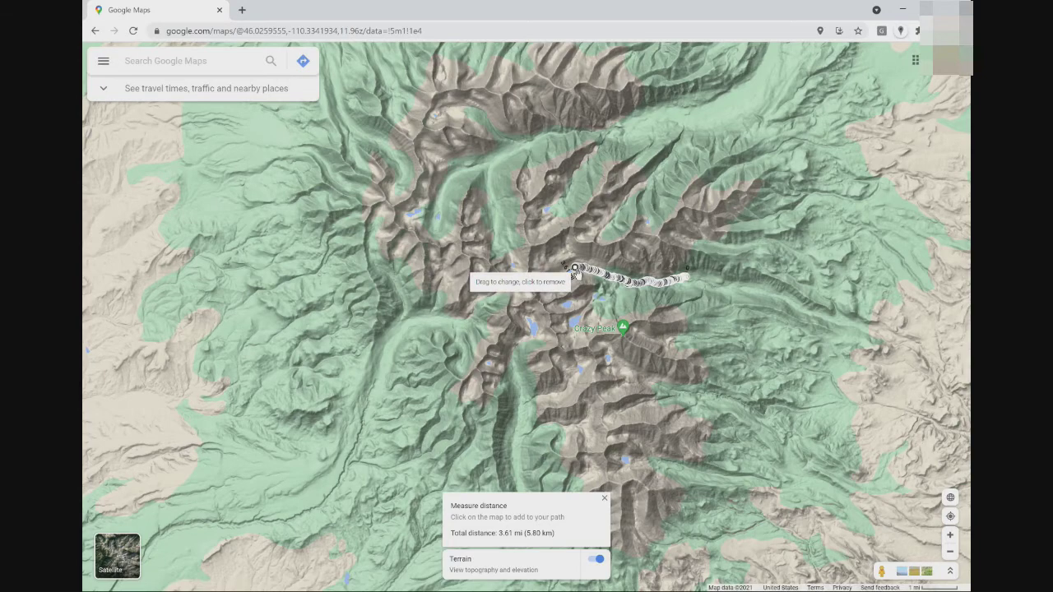
{"action": "scroll", "coordinate": [576, 272], "scroll_direction": "up", "scroll_amount": 4}
{"action": "scroll", "coordinate": [577, 270], "scroll_direction": "up", "scroll_amount": 3}
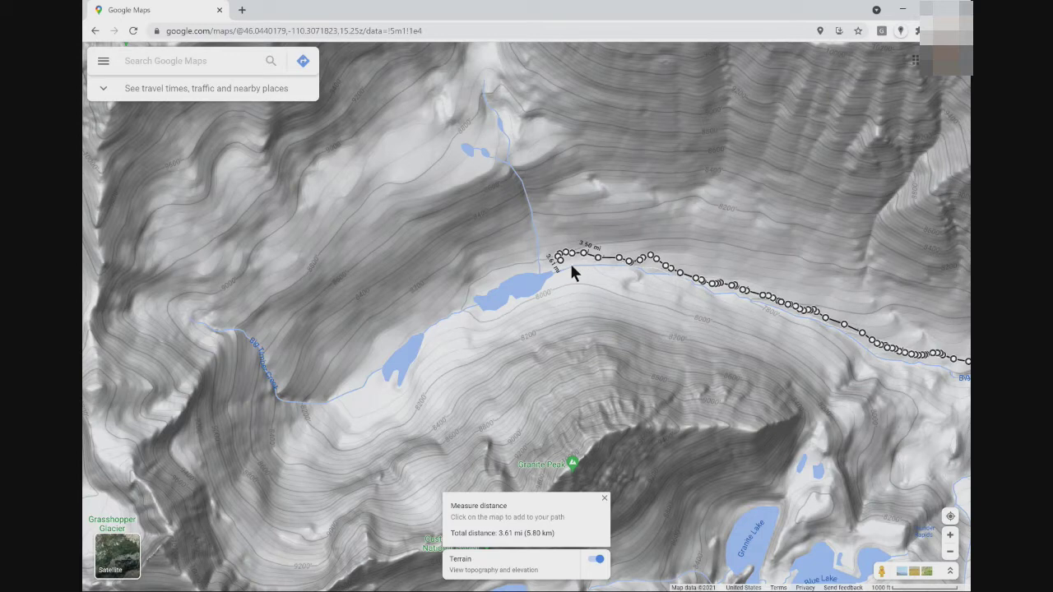
{"action": "scroll", "coordinate": [573, 272], "scroll_direction": "up", "scroll_amount": 1}
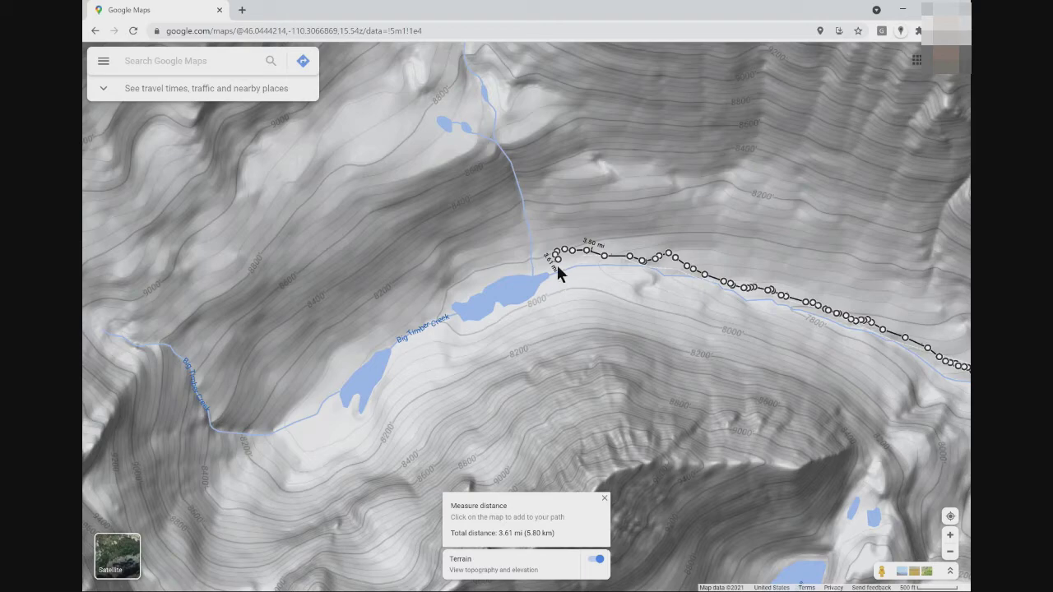
{"action": "scroll", "coordinate": [563, 266], "scroll_direction": "up", "scroll_amount": 4}
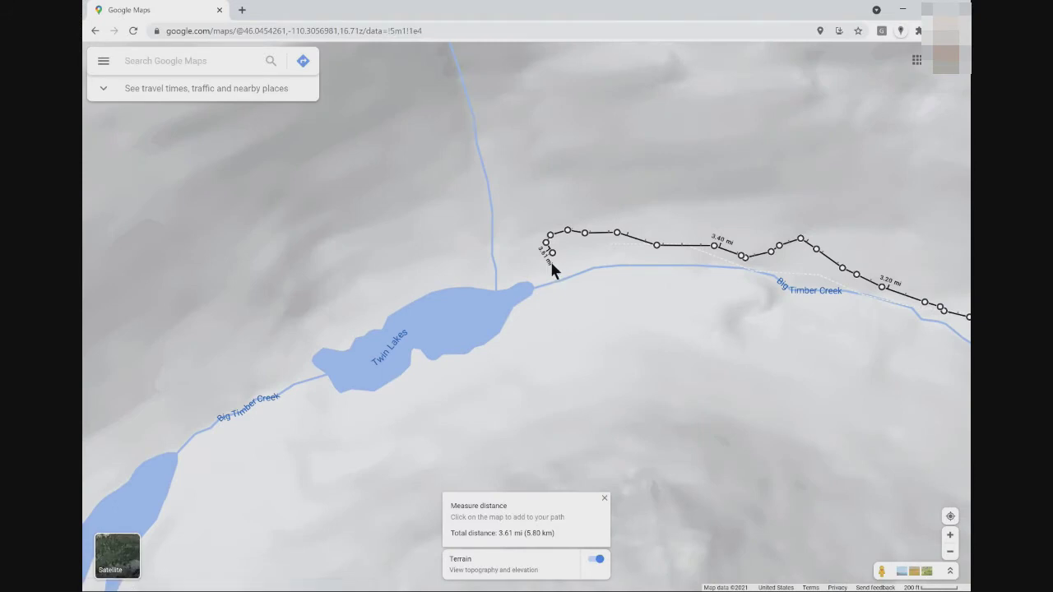
{"action": "scroll", "coordinate": [555, 268], "scroll_direction": "down", "scroll_amount": 3}
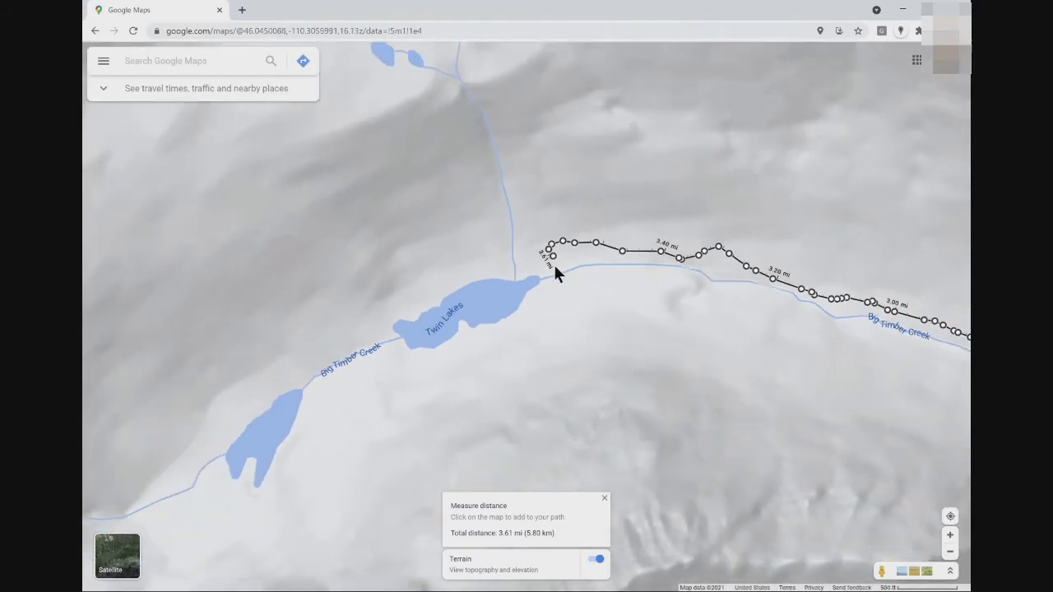
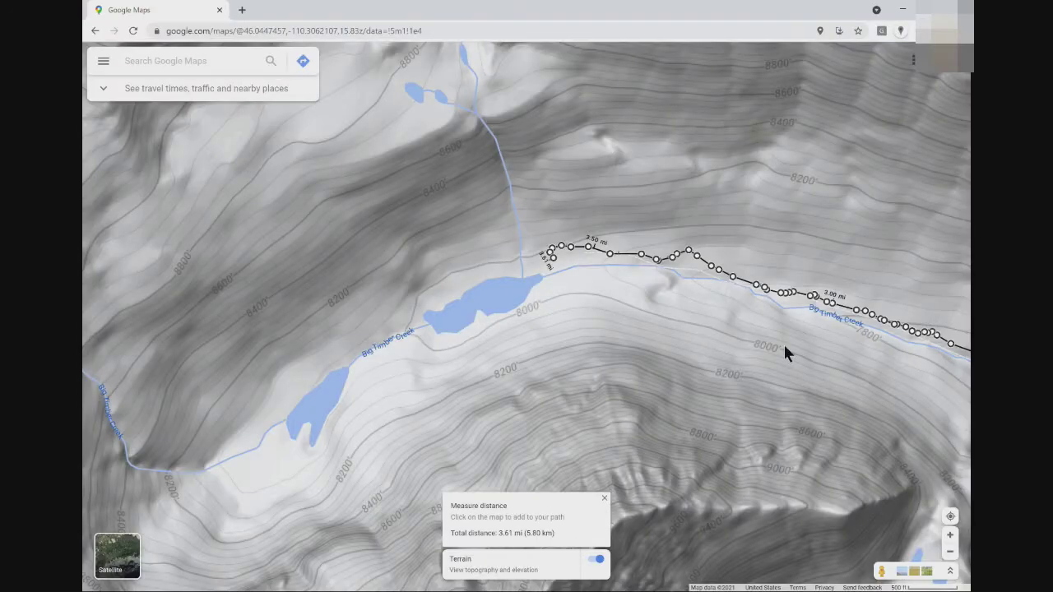
- Follow the measured path east to its start near Halfmoon Campground and examine the contour elevations there
{"action": "left_click_drag", "start_coordinate": [785, 348], "coordinate": [405, 295]}
{"action": "left_click_drag", "start_coordinate": [828, 323], "coordinate": [625, 274]}
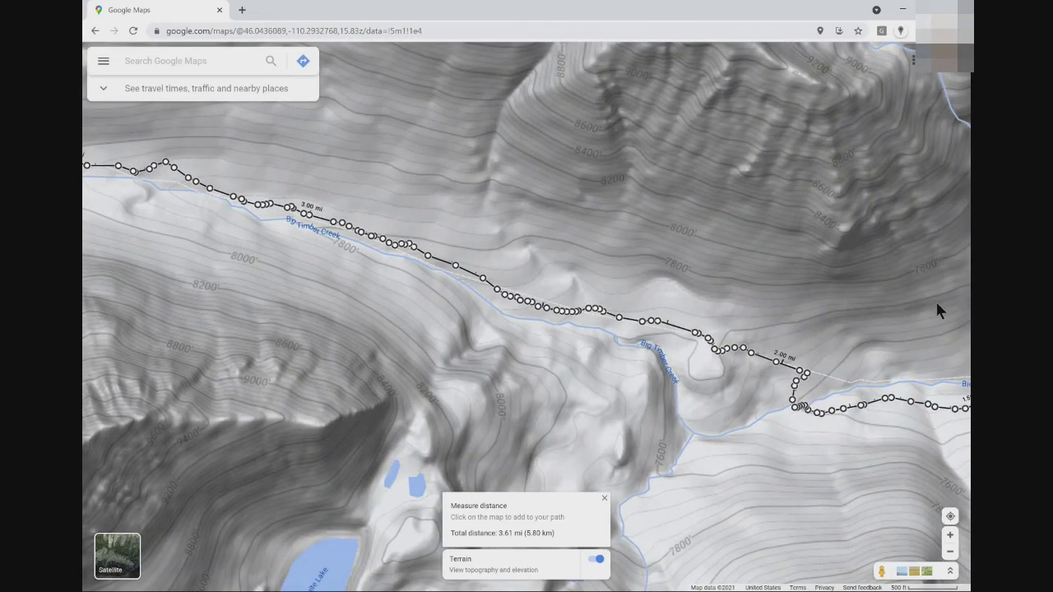
{"action": "left_click_drag", "start_coordinate": [934, 304], "coordinate": [861, 284]}
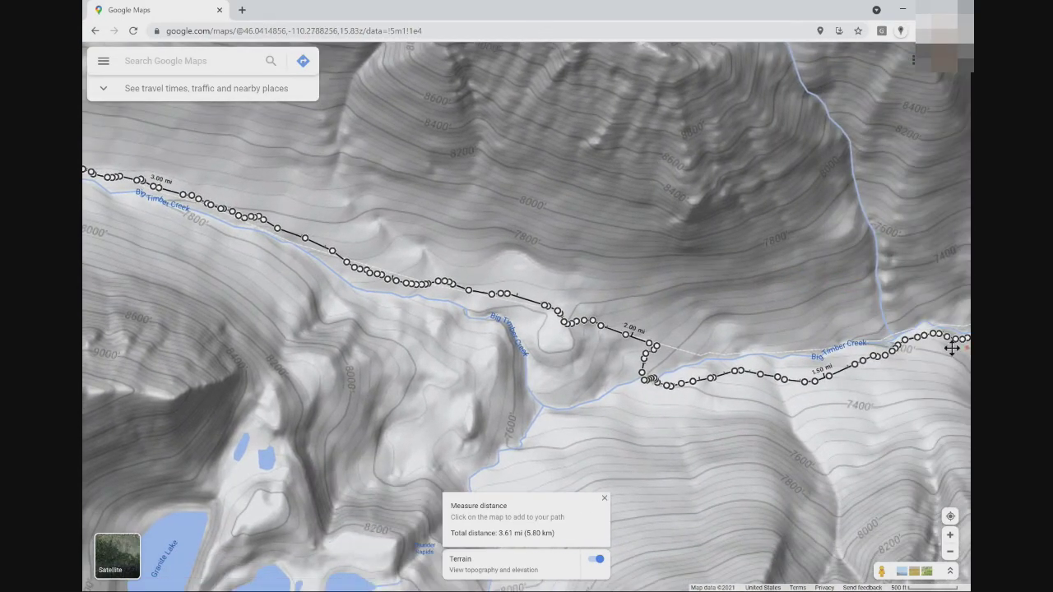
{"action": "left_click_drag", "start_coordinate": [959, 346], "coordinate": [477, 312]}
{"action": "left_click_drag", "start_coordinate": [777, 384], "coordinate": [205, 409]}
{"action": "left_click_drag", "start_coordinate": [640, 370], "coordinate": [583, 376]}
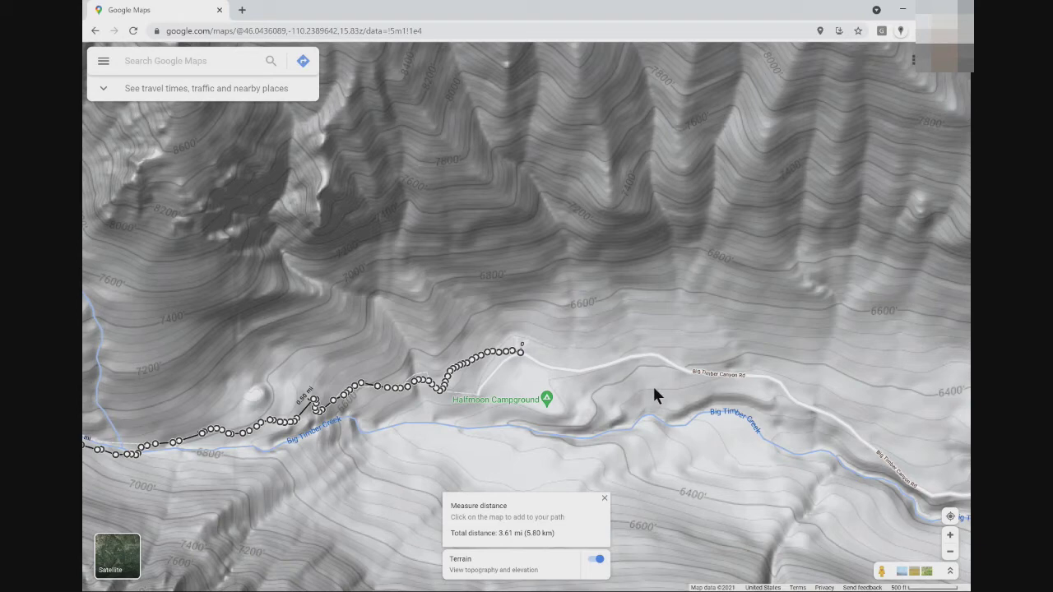
{"action": "scroll", "coordinate": [522, 355], "scroll_direction": "up", "scroll_amount": 2}
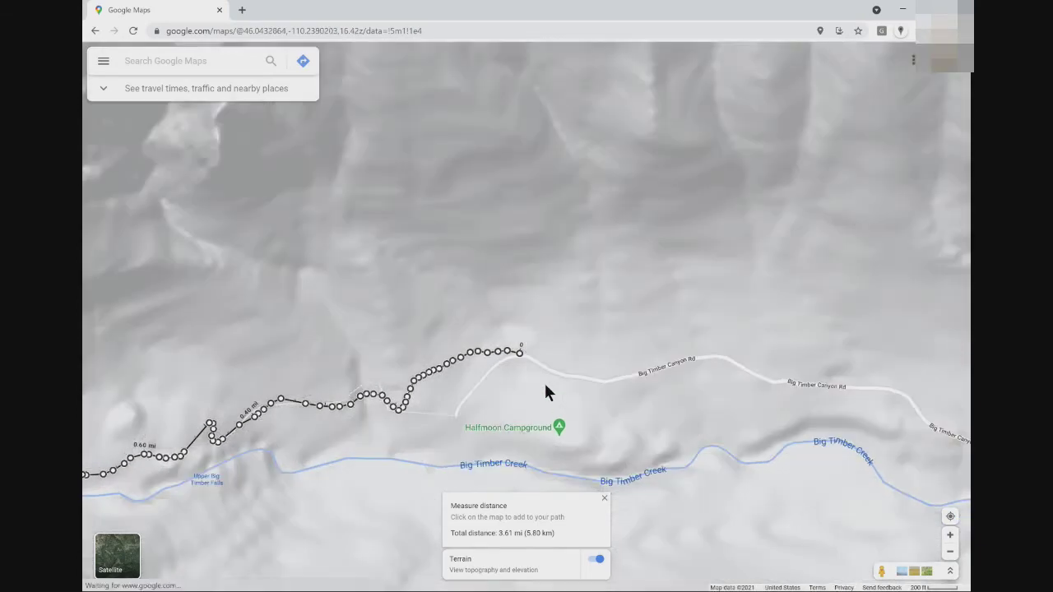
{"action": "scroll", "coordinate": [547, 377], "scroll_direction": "down", "scroll_amount": 1}
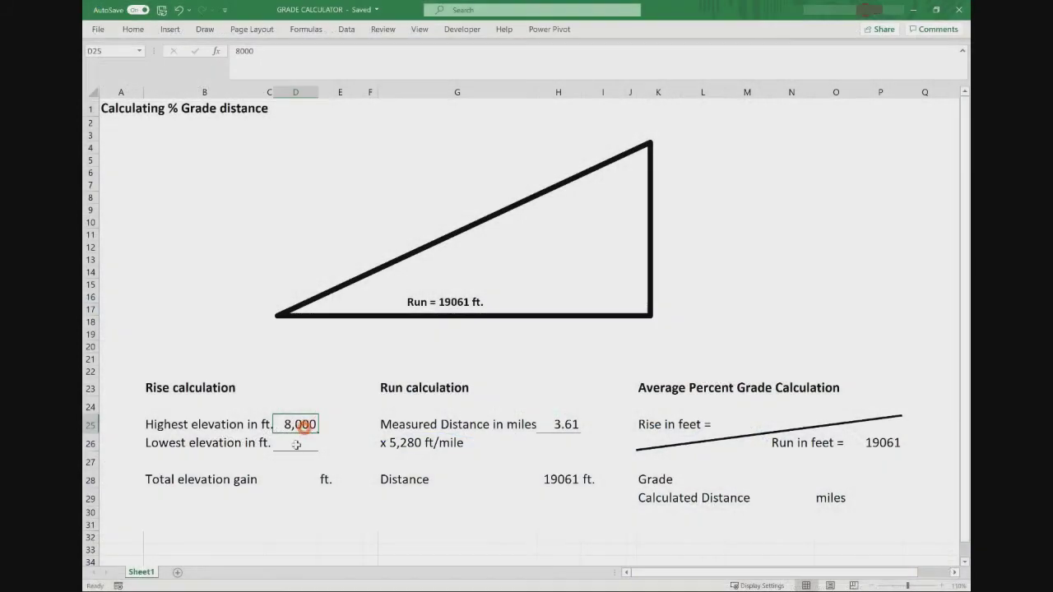
- Enter 6440 as the lowest elevation in feet in D26 and inspect the grade formula in L28
{"action": "left_click", "coordinate": [298, 437]}
{"action": "type", "text": "6440"}
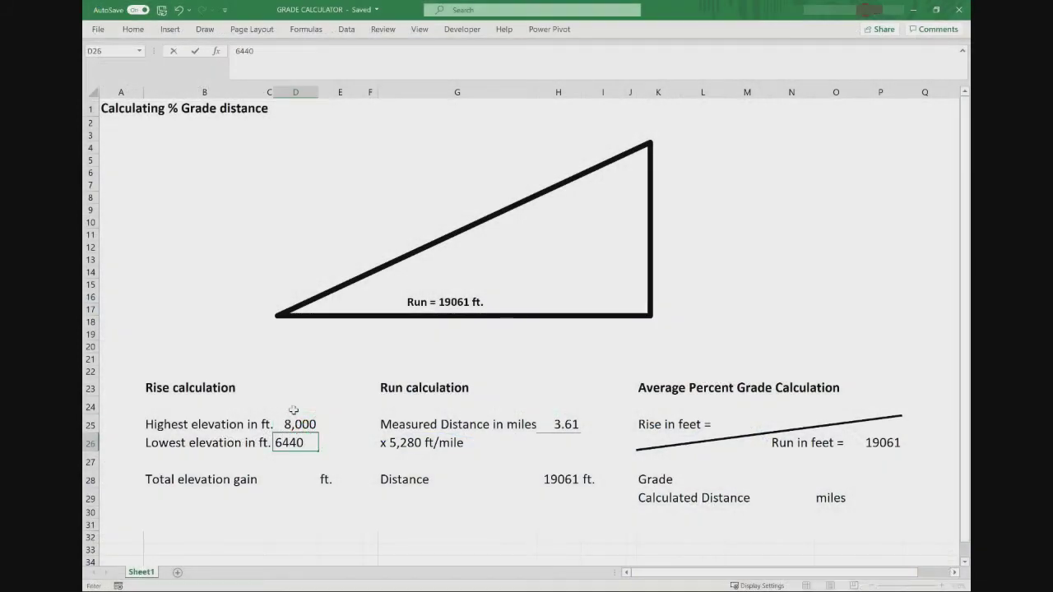
{"action": "key", "text": "Return"}
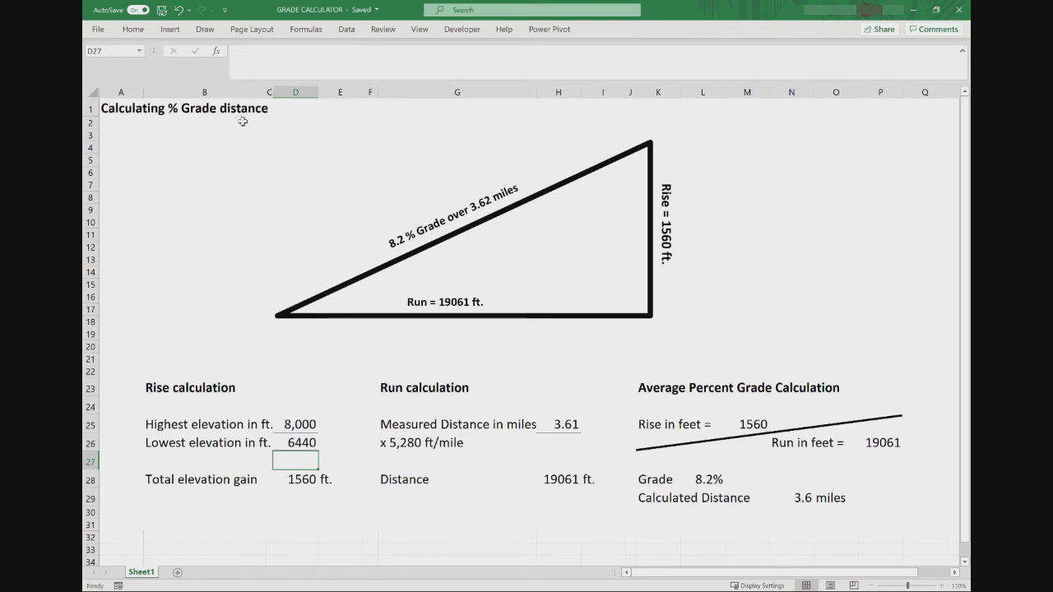
{"action": "left_click", "coordinate": [704, 481]}
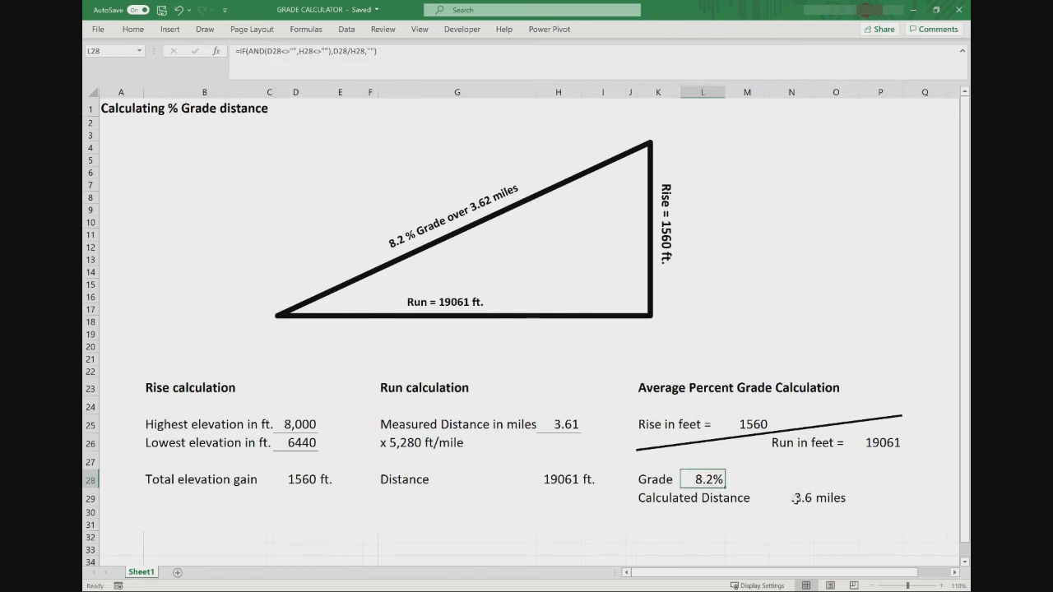